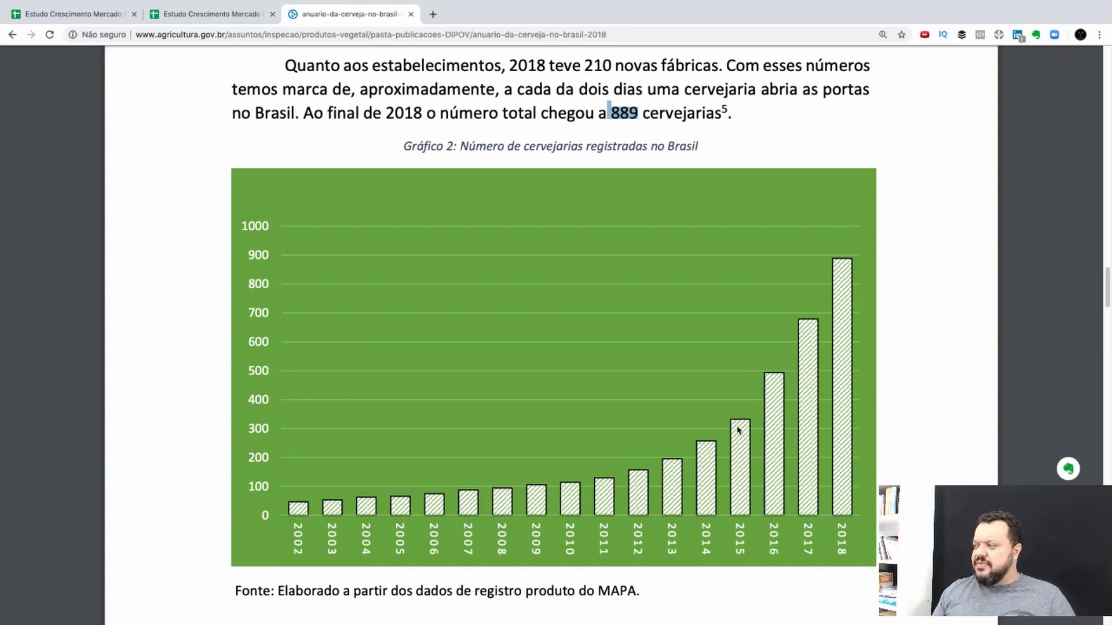
Review the chart of brewery registrations by state and find the table of breweries per state for 2017 and 2018.
scroll(750, 379, "down", 3)
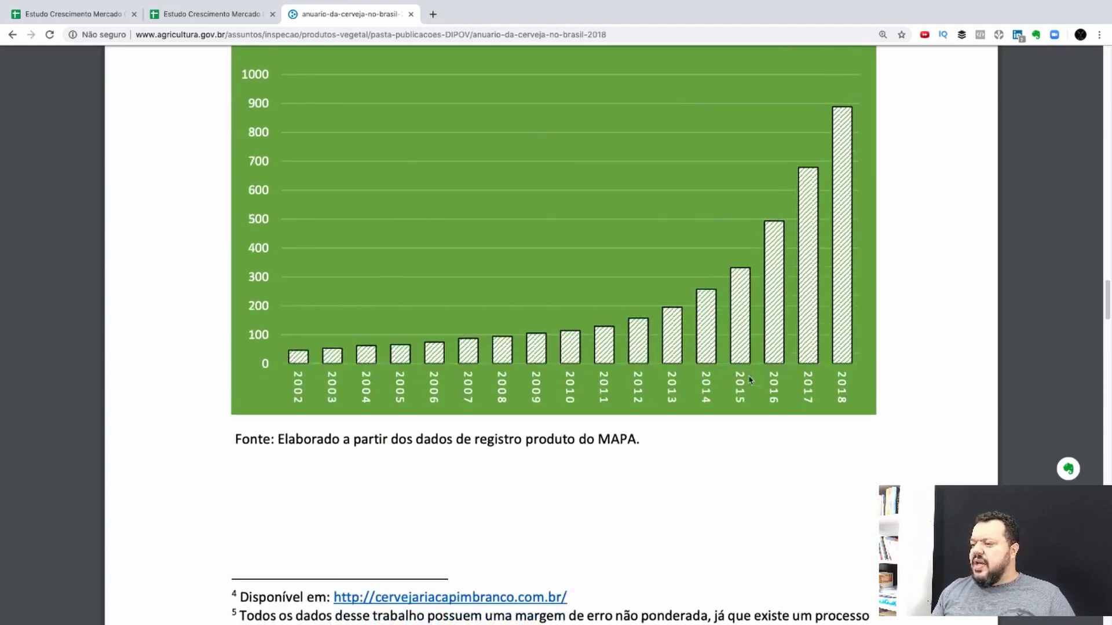
scroll(749, 380, "down", 15)
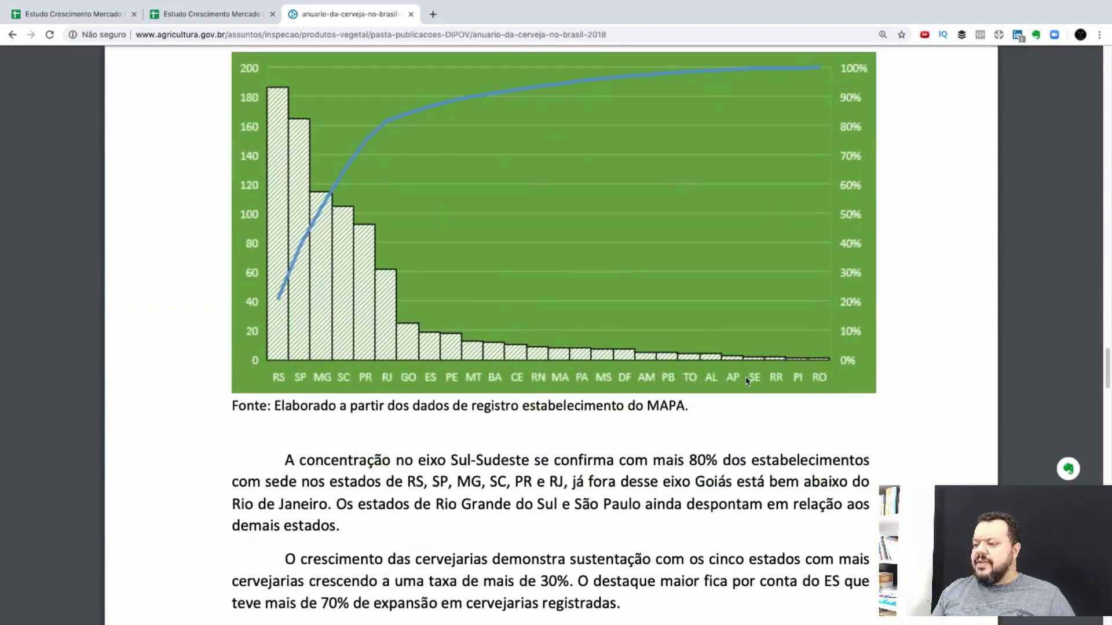
scroll(747, 380, "up", 1)
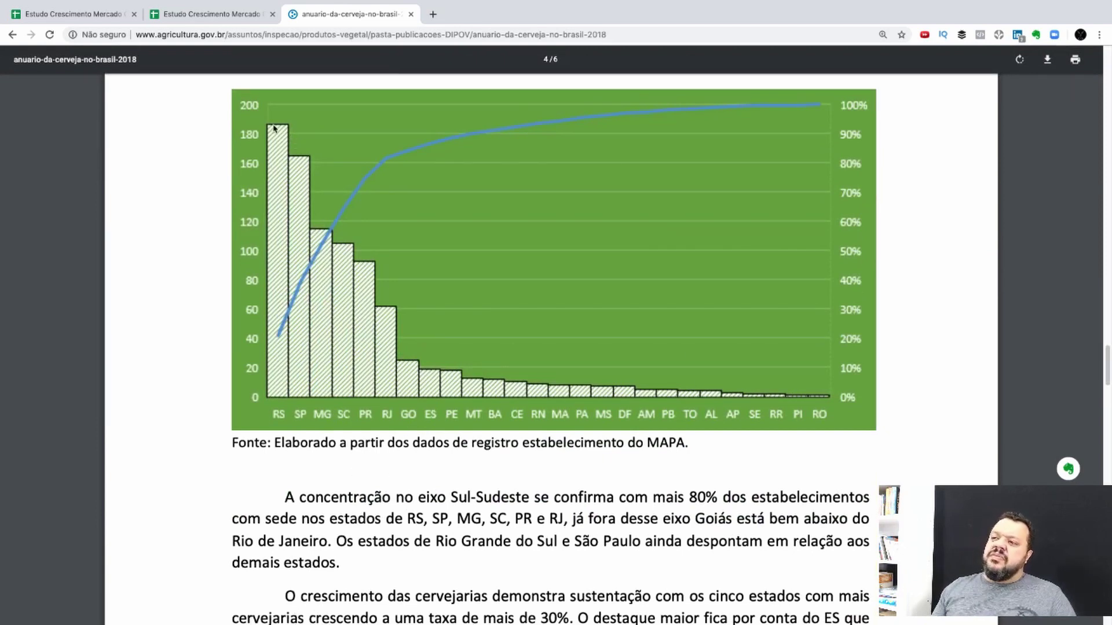
scroll(369, 253, "up", 3)
scroll(369, 253, "up", 15)
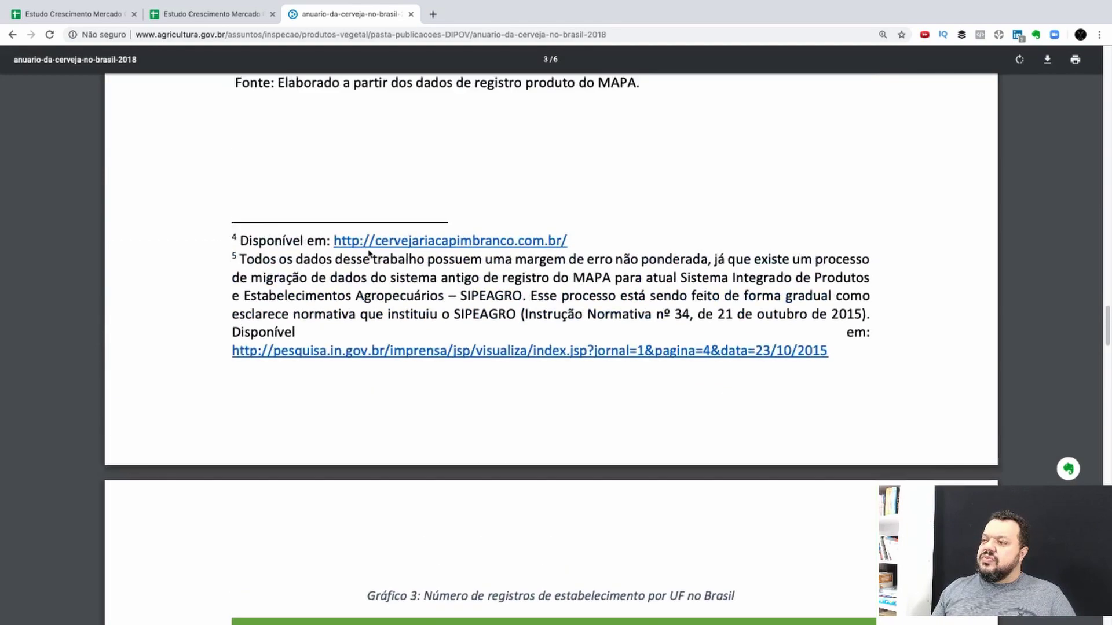
scroll(369, 255, "down", 20)
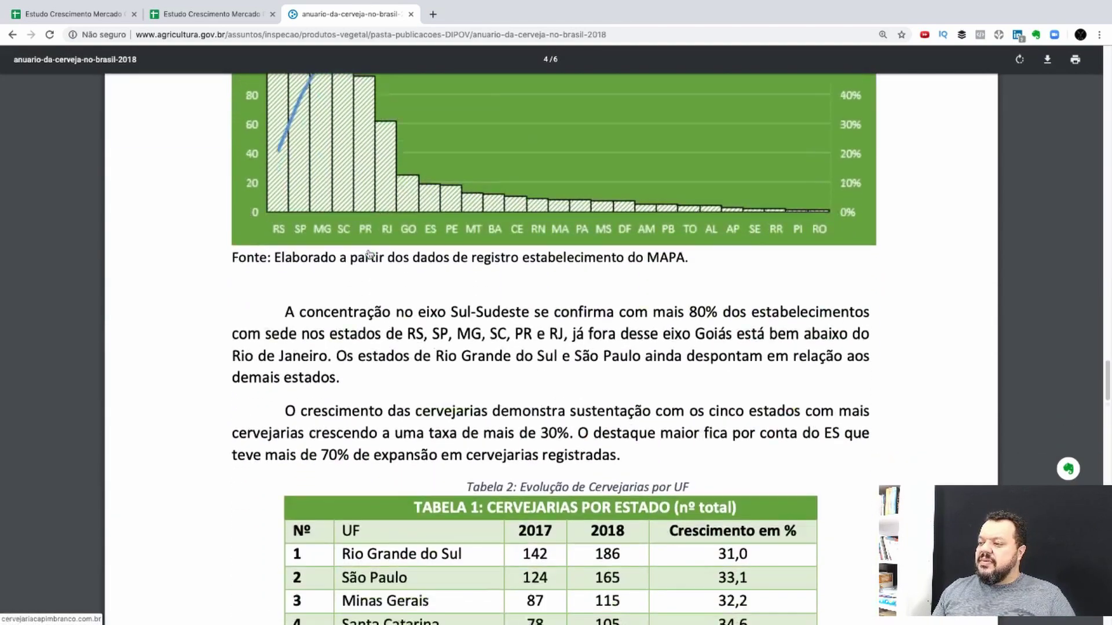
scroll(369, 254, "down", 1)
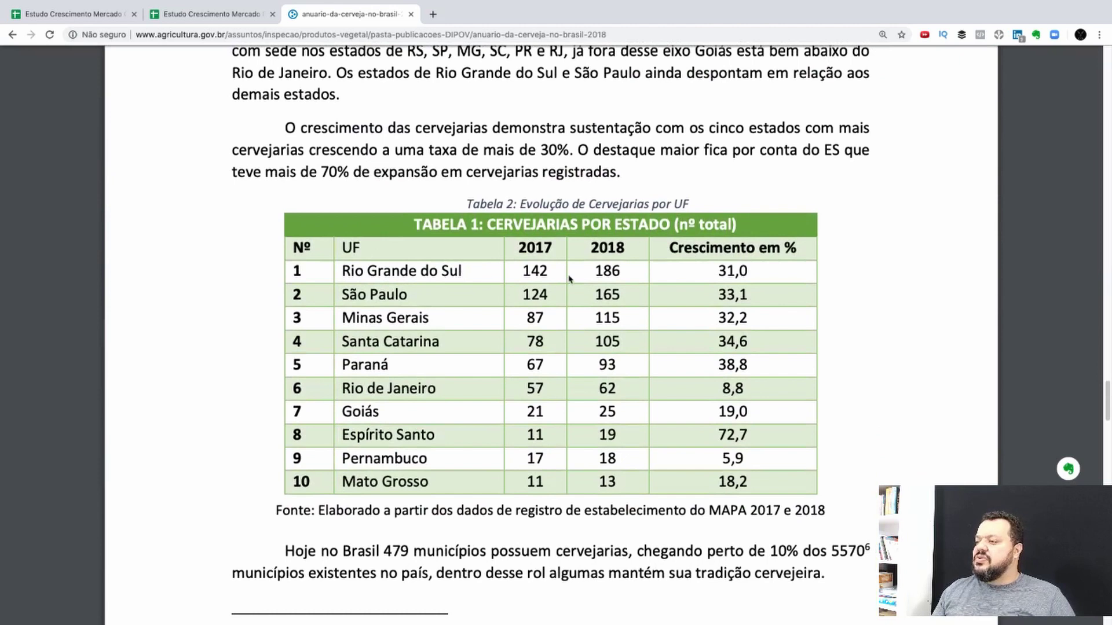
Highlight the 2018 brewery counts of the leading states, from Rio Grande do Sul down to Santa Catarina.
left_click_drag(595, 272, 631, 296)
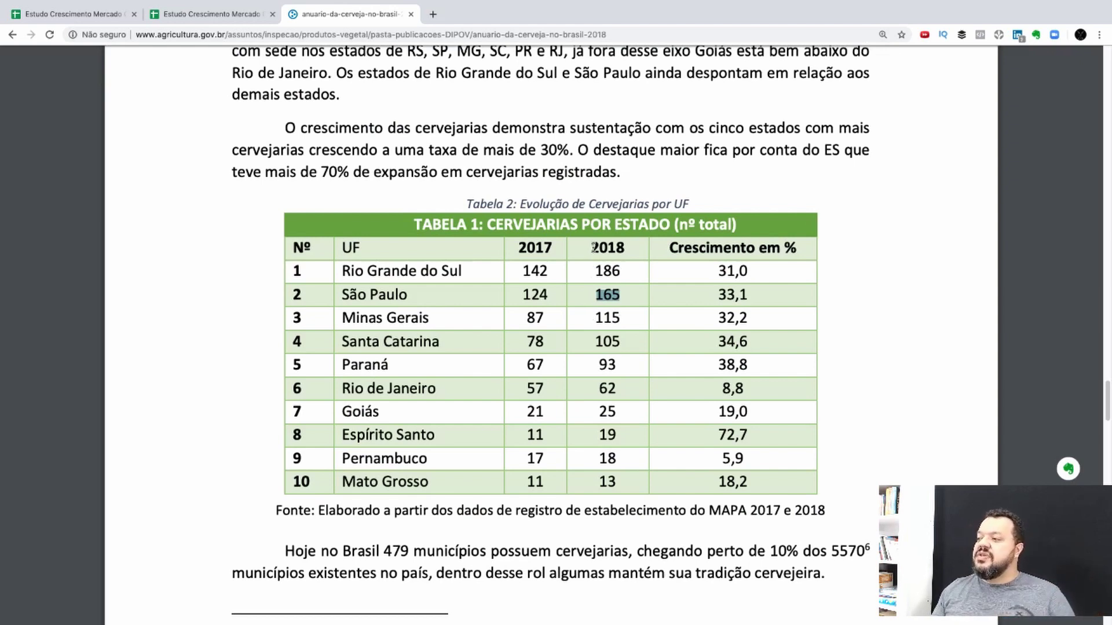
left_click(601, 296)
double_click(610, 297)
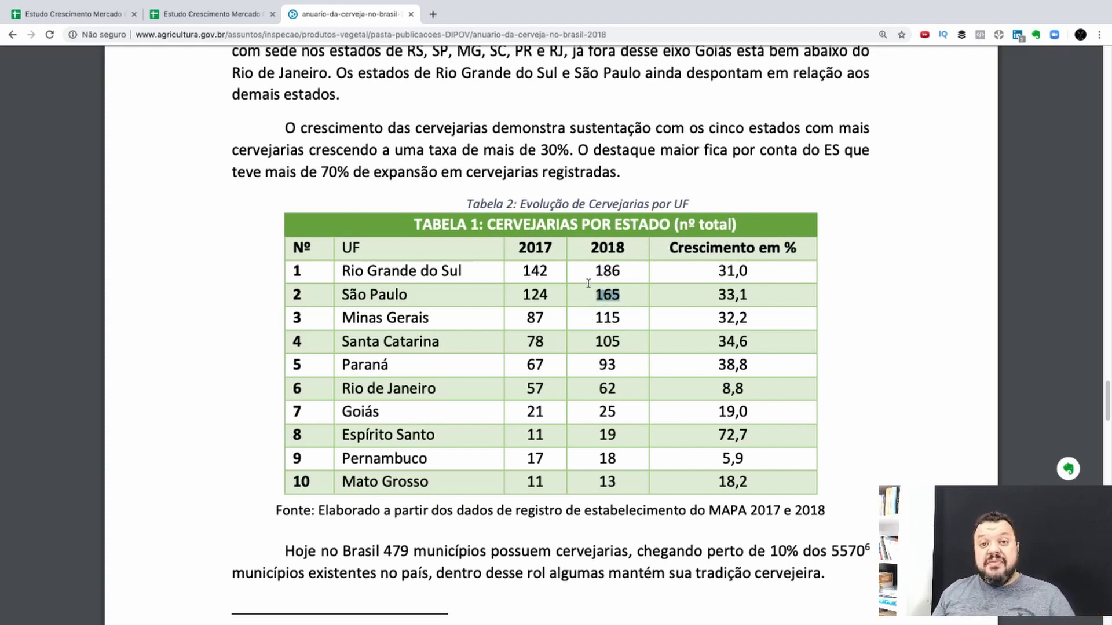
left_click_drag(593, 318, 647, 320)
left_click_drag(593, 342, 635, 346)
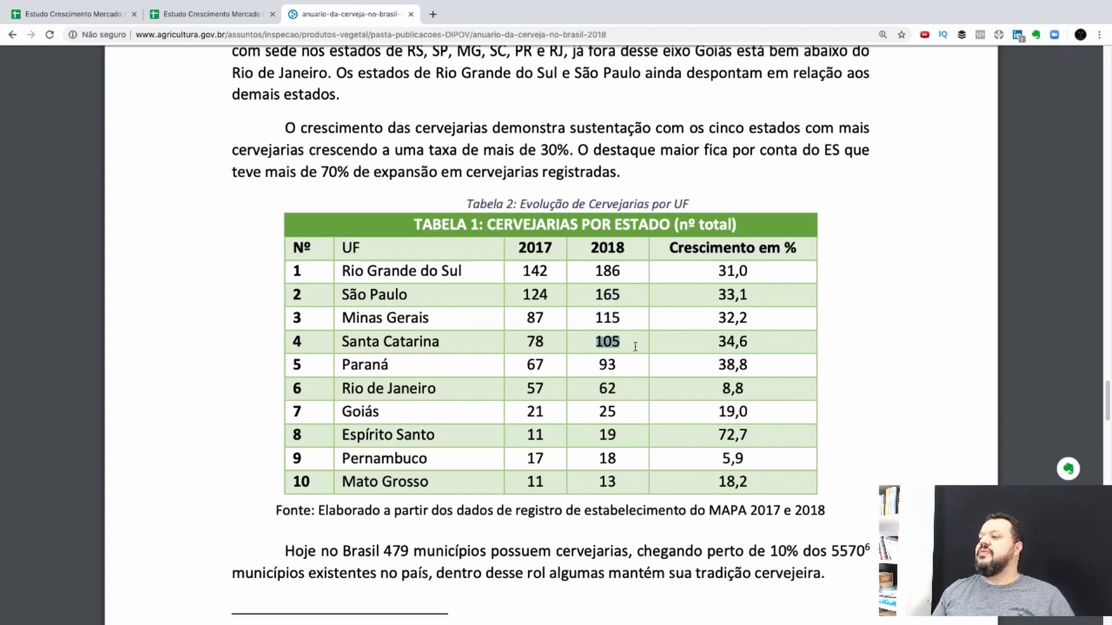
Compare the states' brewery growth rates by highlighting figures in the "Crescimento em %" column, then clear the selection.
left_click_drag(717, 271, 718, 457)
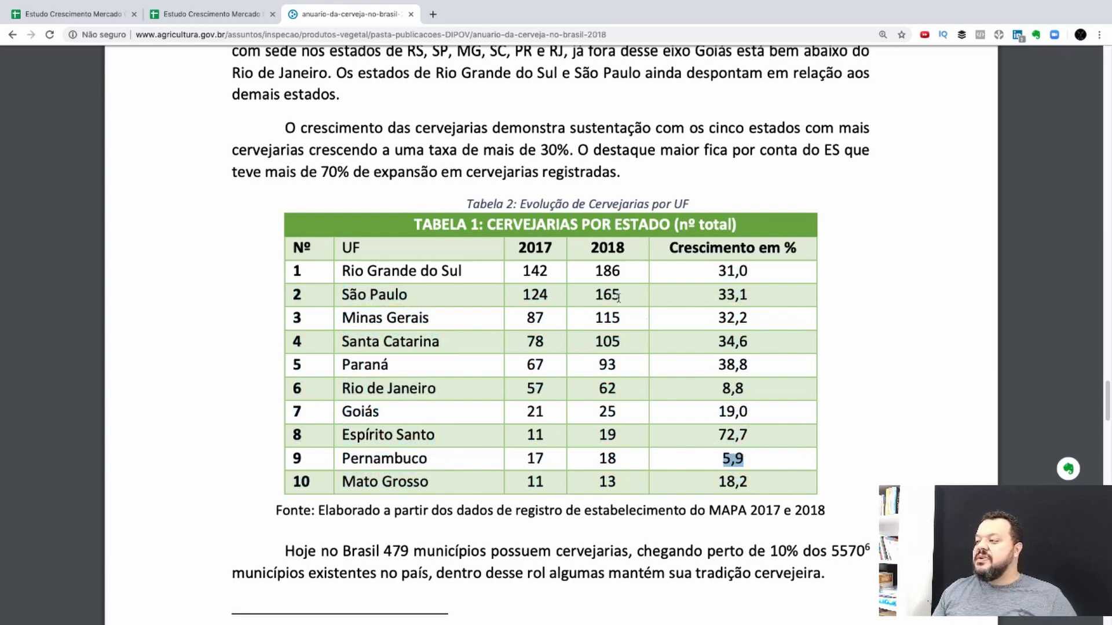
left_click_drag(712, 295, 760, 273)
left_click_drag(717, 318, 757, 343)
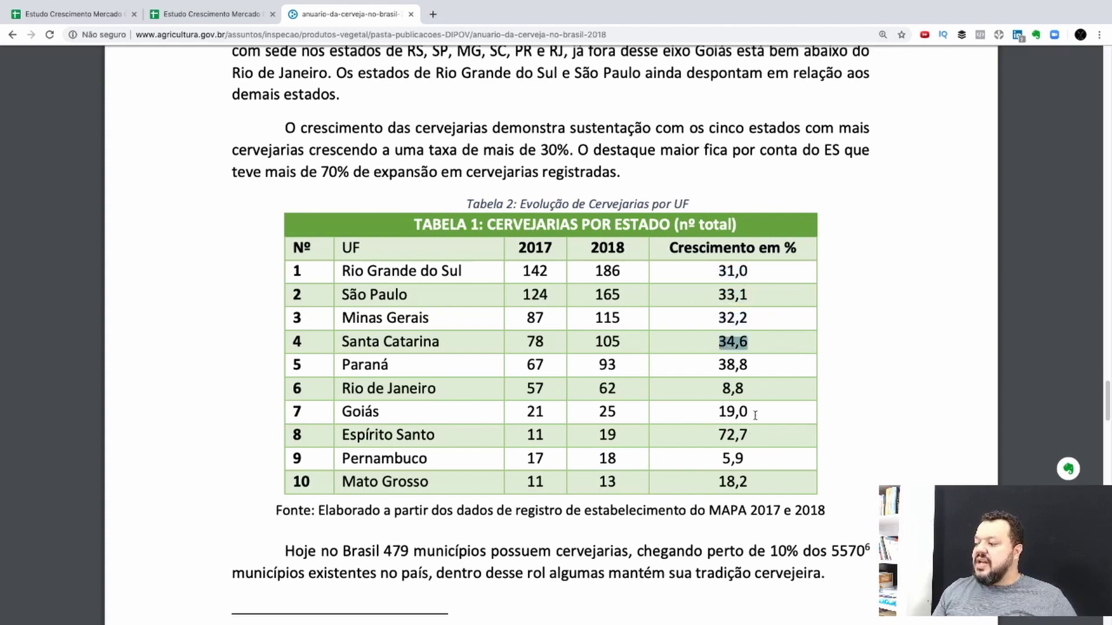
left_click_drag(722, 436, 758, 435)
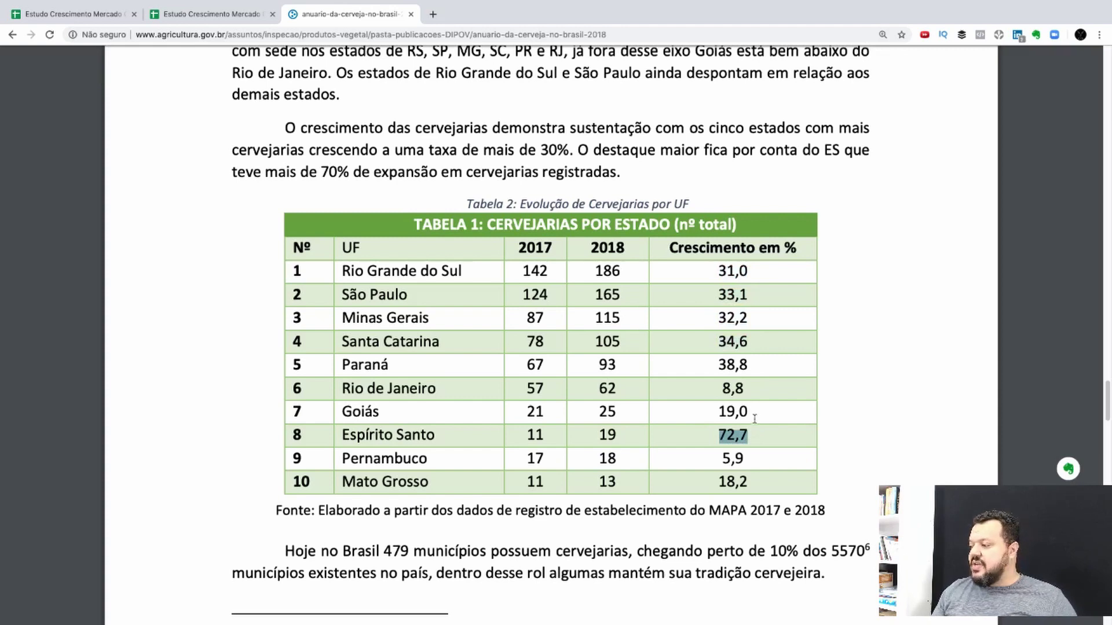
left_click_drag(717, 483, 750, 483)
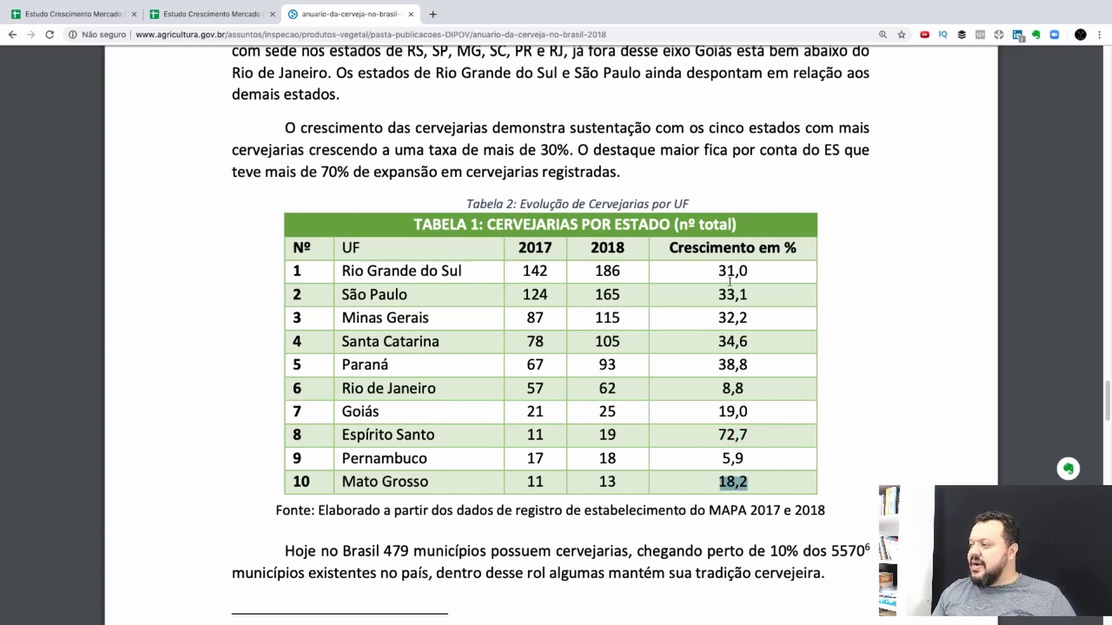
left_click_drag(718, 266, 753, 317)
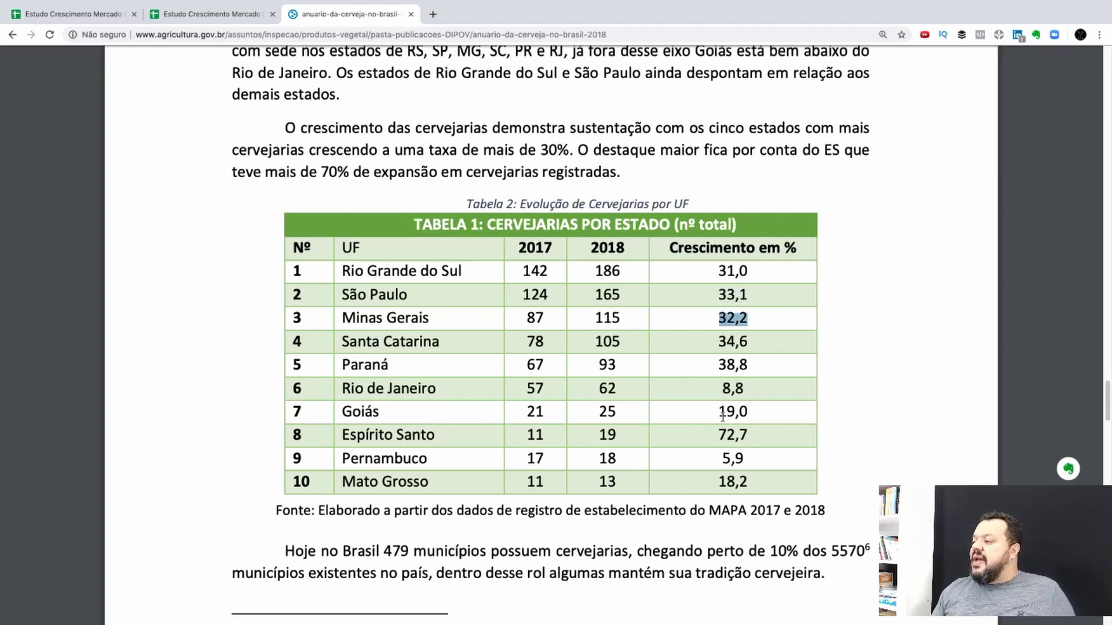
left_click_drag(722, 454, 741, 453)
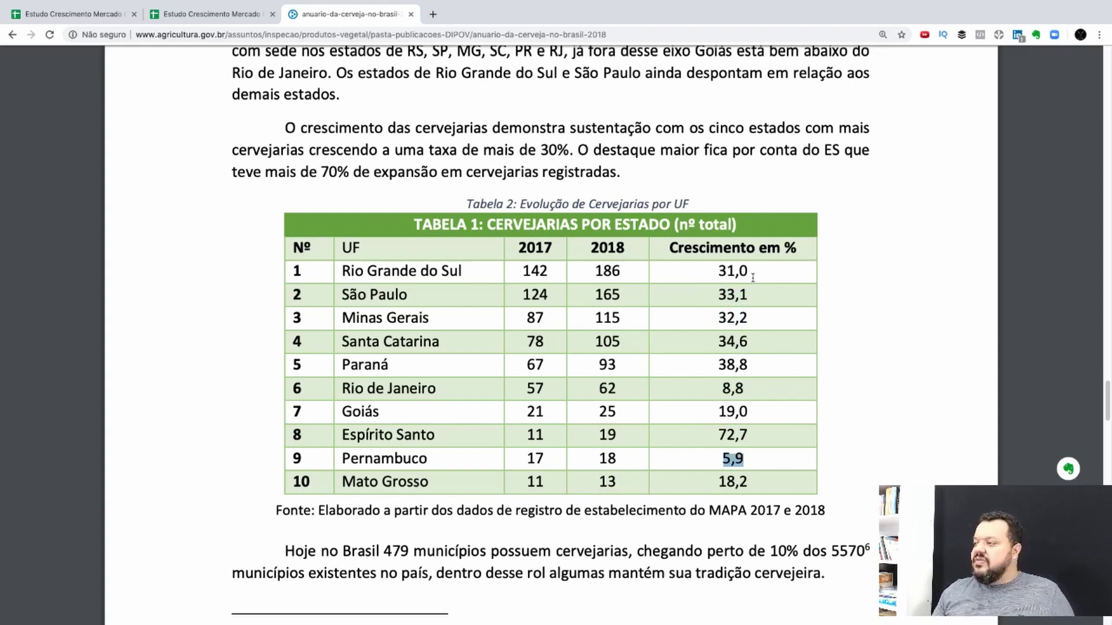
left_click_drag(715, 266, 768, 374)
left_click_drag(776, 480, 768, 489)
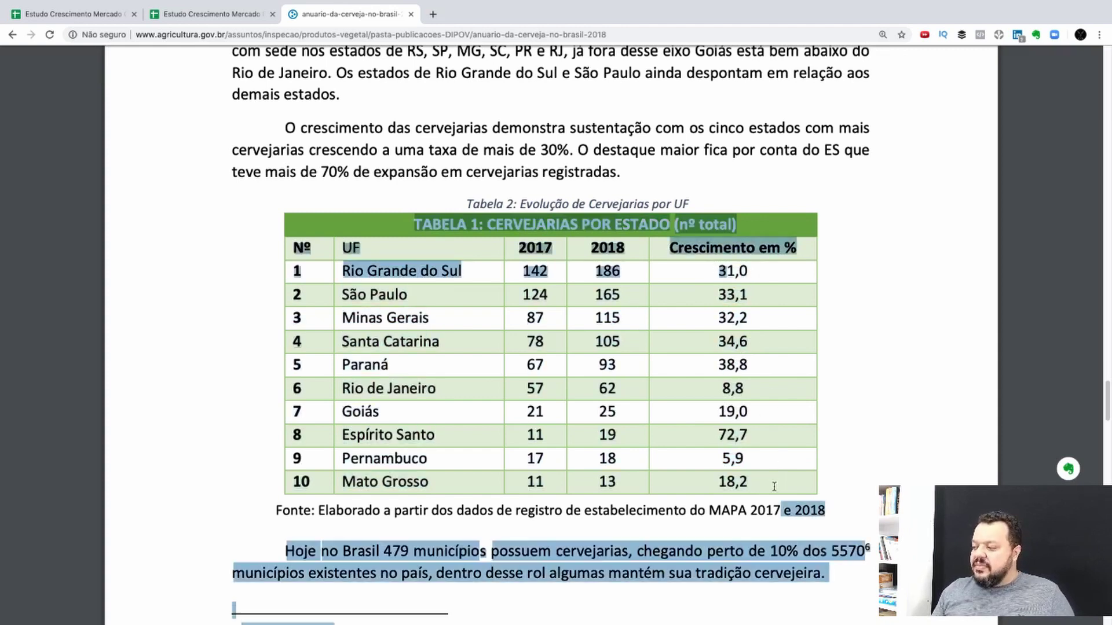
left_click(768, 489)
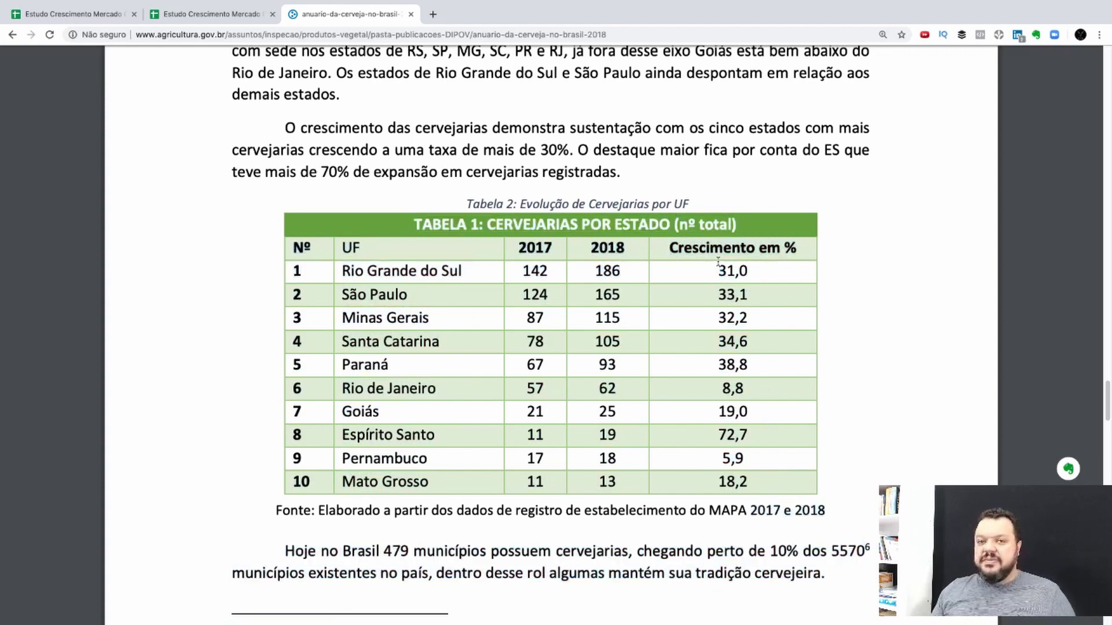
left_click_drag(718, 263, 747, 261)
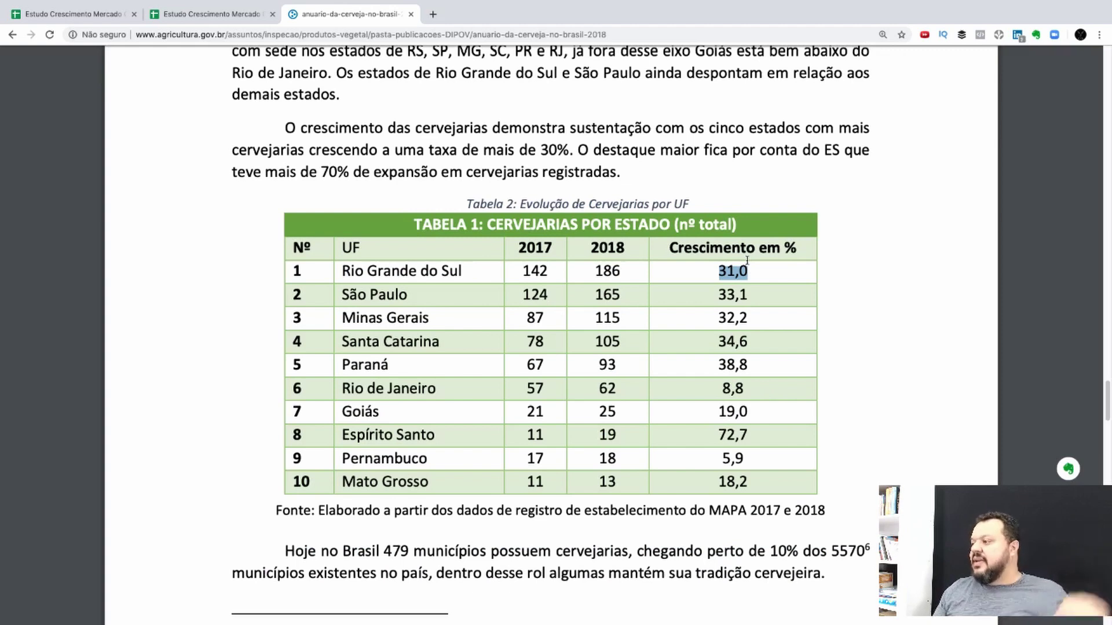
left_click(747, 291)
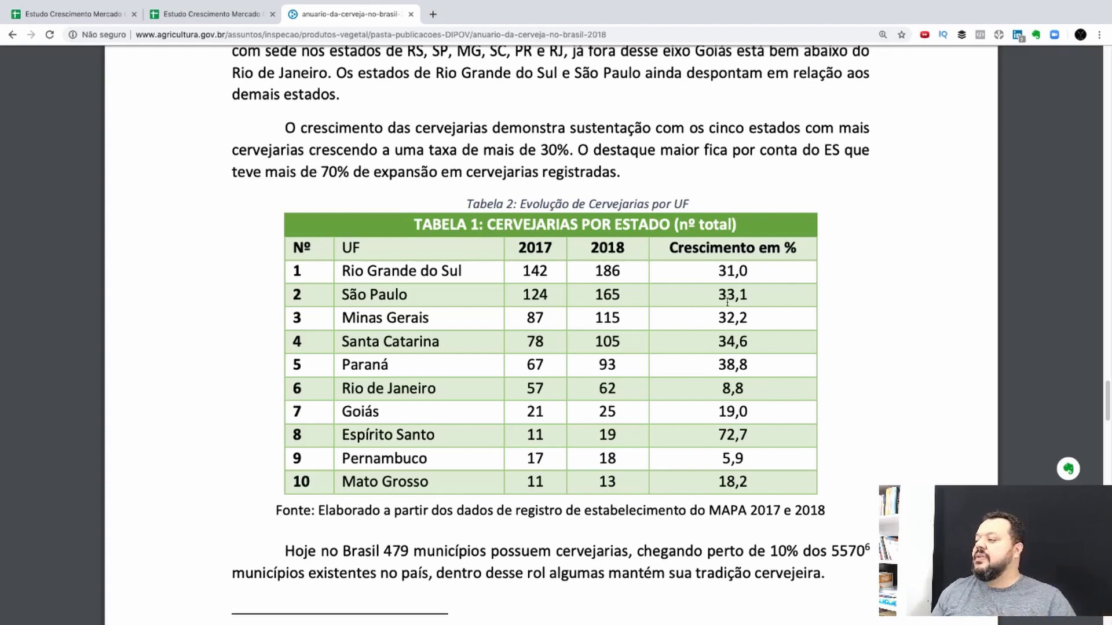
Find the table of breweries per municipality and highlight the counts for Porto Alegre, Nova Lima, Caxias do Sul, Curitiba and São Paulo.
scroll(715, 270, "down", 10)
scroll(727, 304, "down", 1)
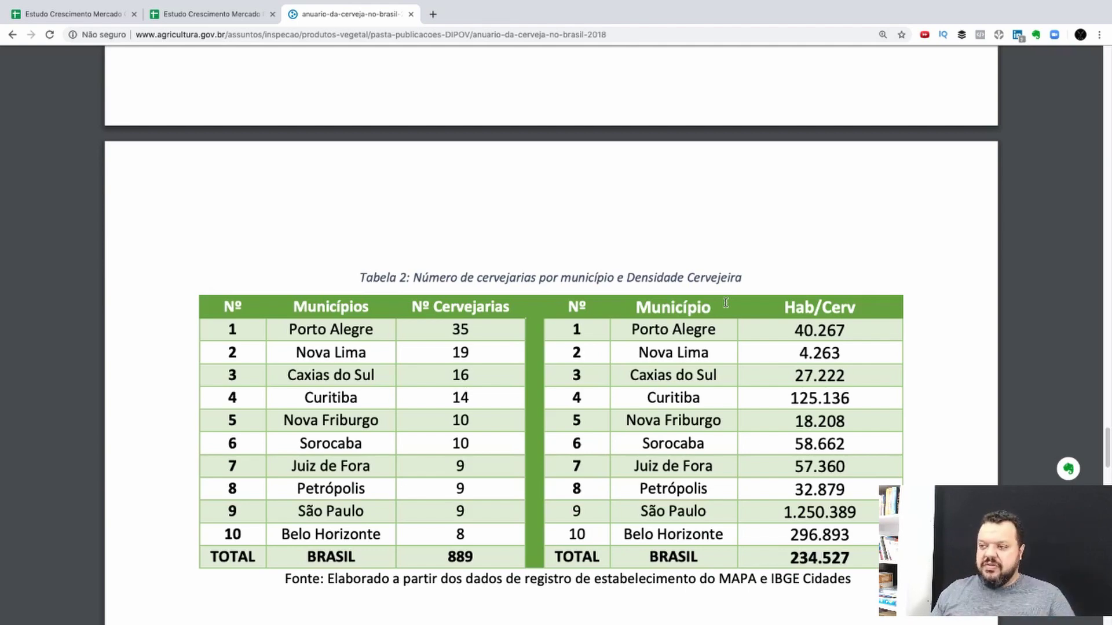
scroll(687, 332, "down", 2)
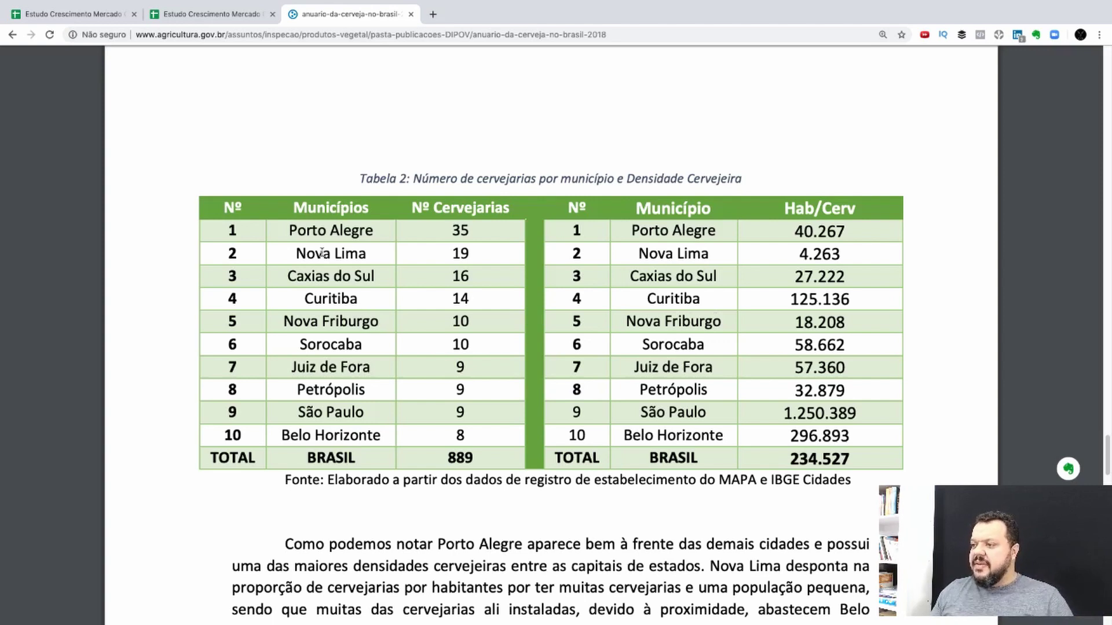
left_click_drag(311, 234, 483, 255)
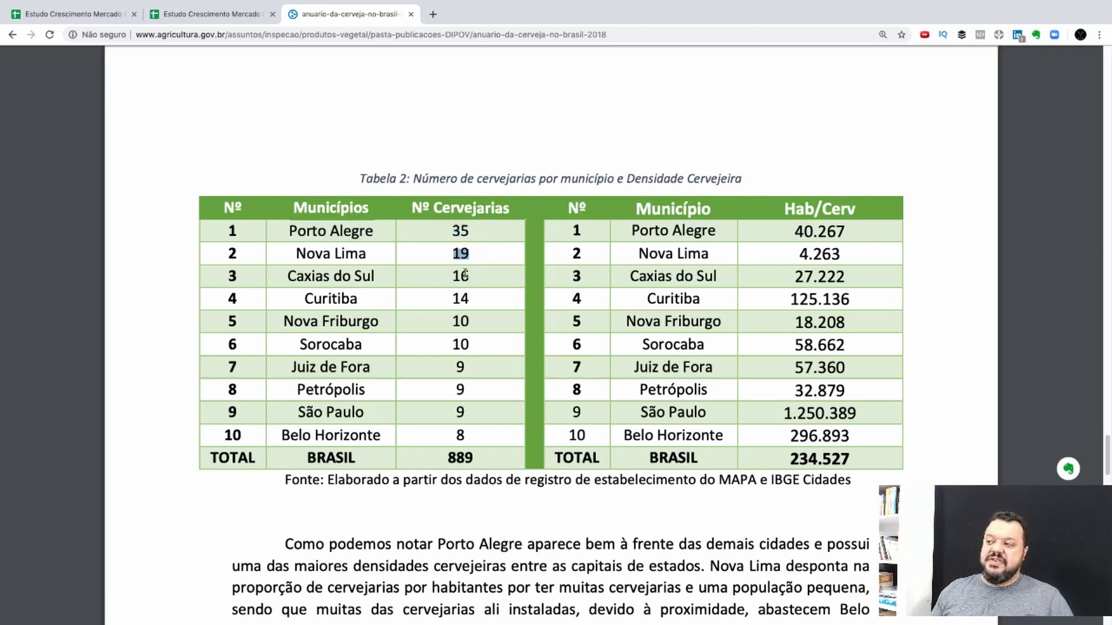
left_click_drag(451, 276, 470, 299)
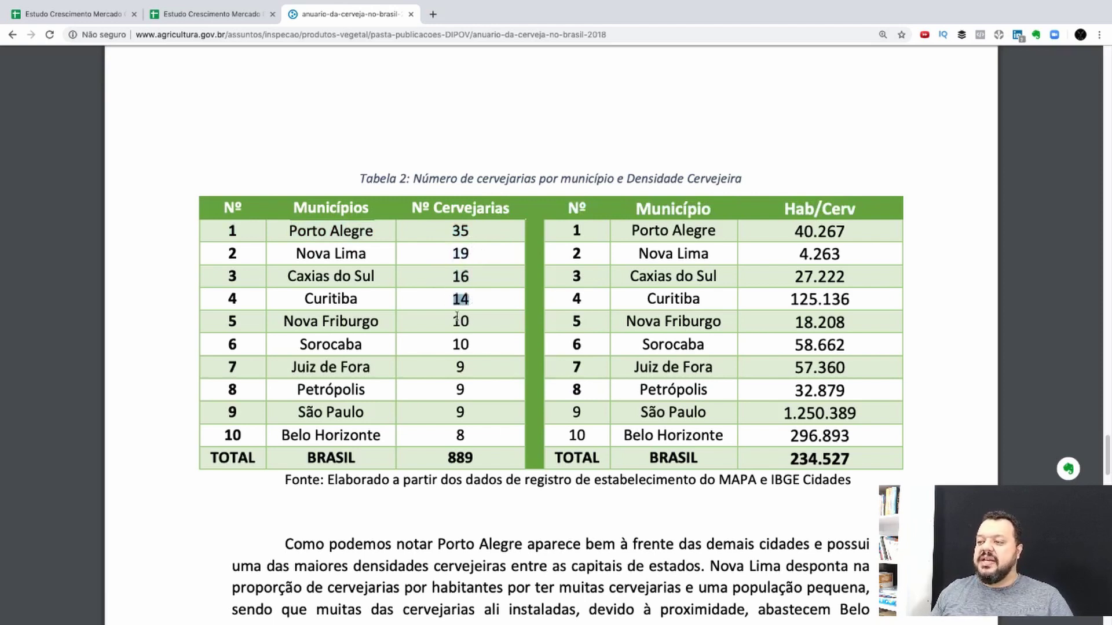
left_click_drag(454, 412, 470, 411)
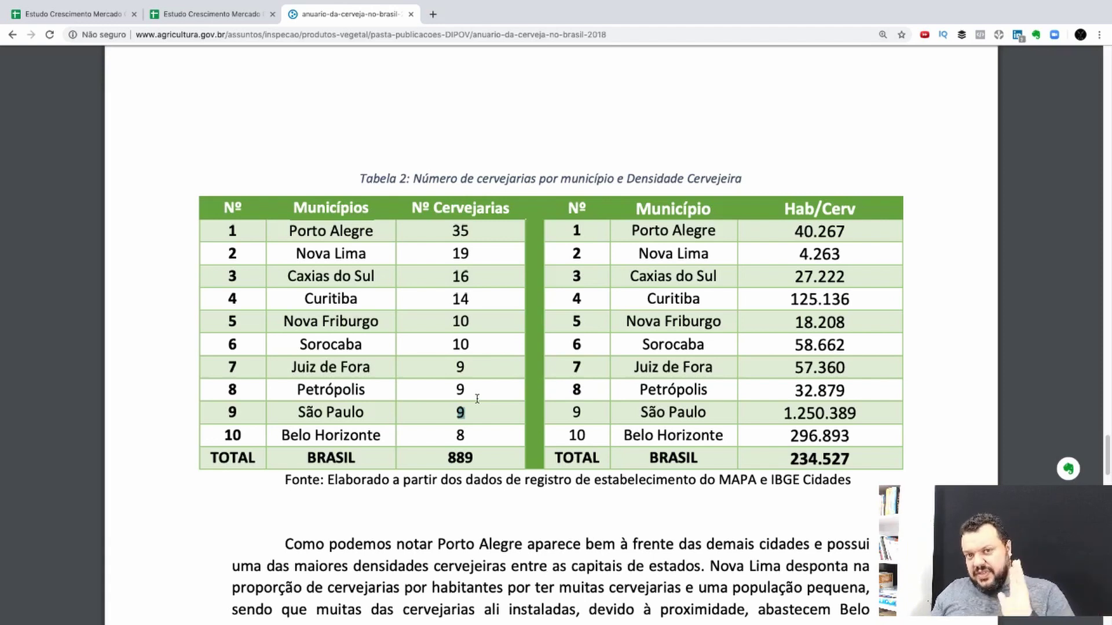
left_click(477, 415)
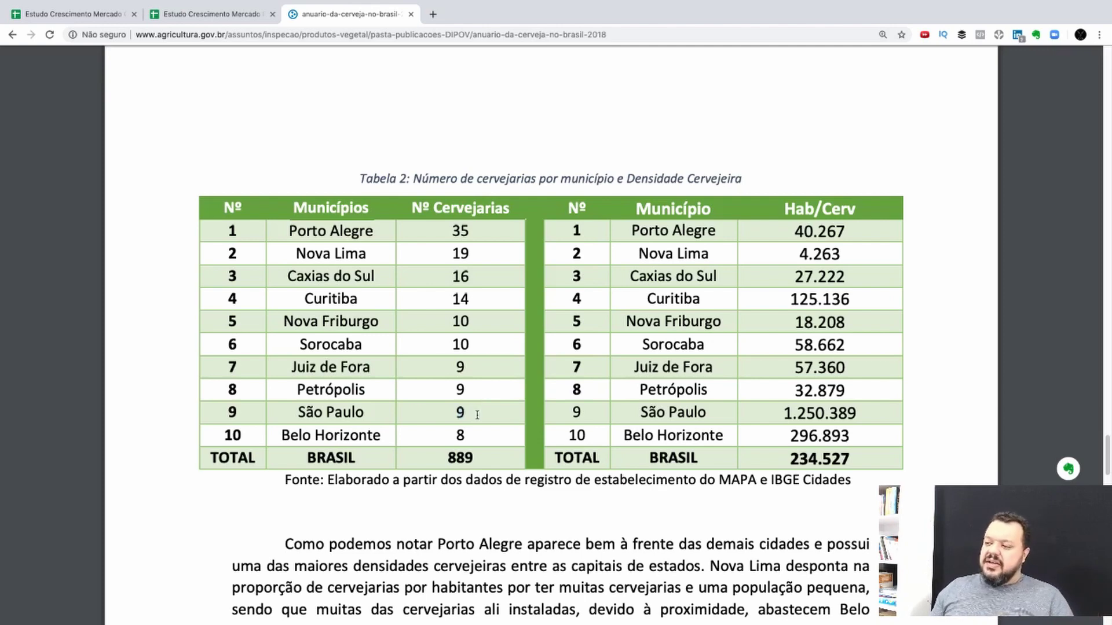
Highlight São Paulo's brewery count again and look over the explanatory paragraph below the municipality table.
scroll(526, 398, "down", 2)
scroll(526, 399, "down", 1)
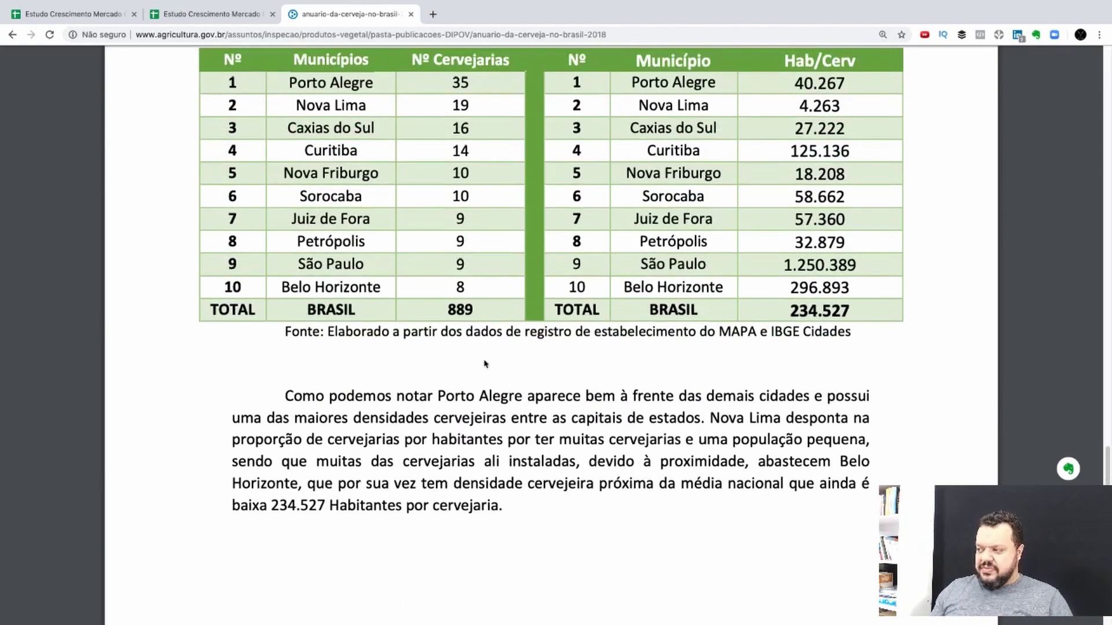
left_click_drag(472, 268, 451, 264)
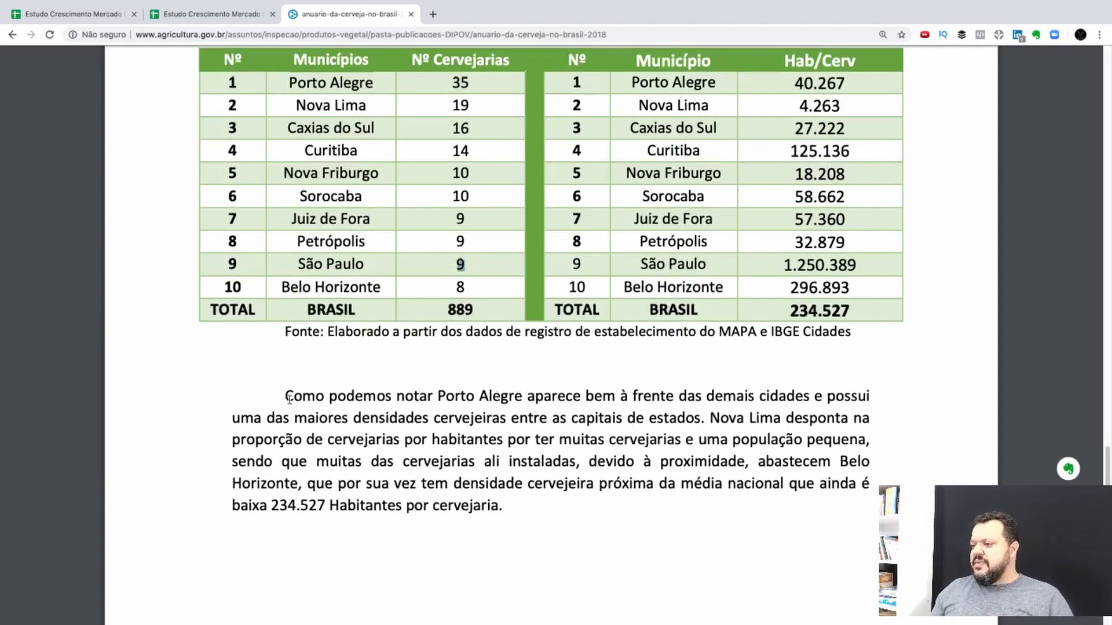
scroll(516, 404, "down", 3)
scroll(516, 409, "up", 5)
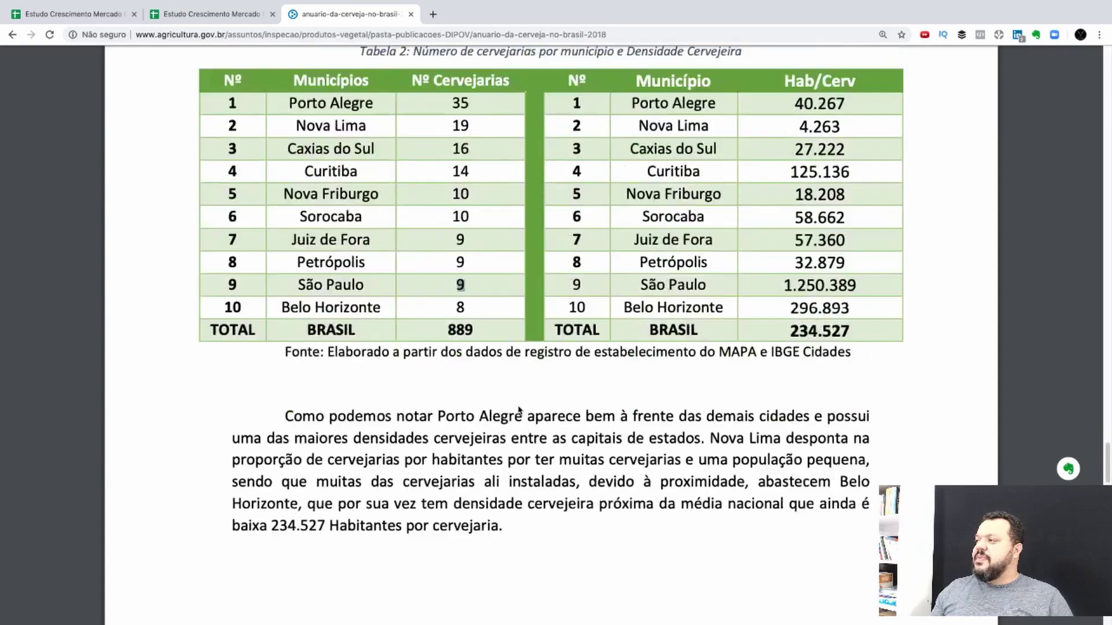
Compare the brewery counts and inhabitants-per-brewery figures of Porto Alegre and Nova Lima by highlighting them.
left_click_drag(472, 220, 452, 218)
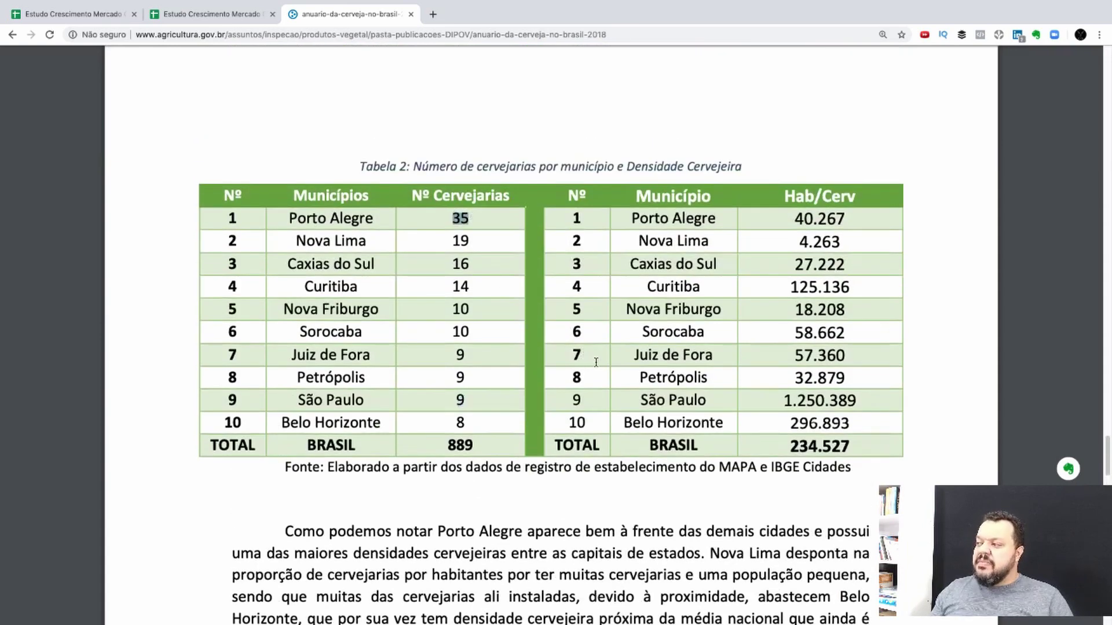
left_click_drag(848, 219, 791, 220)
left_click_drag(848, 243, 800, 242)
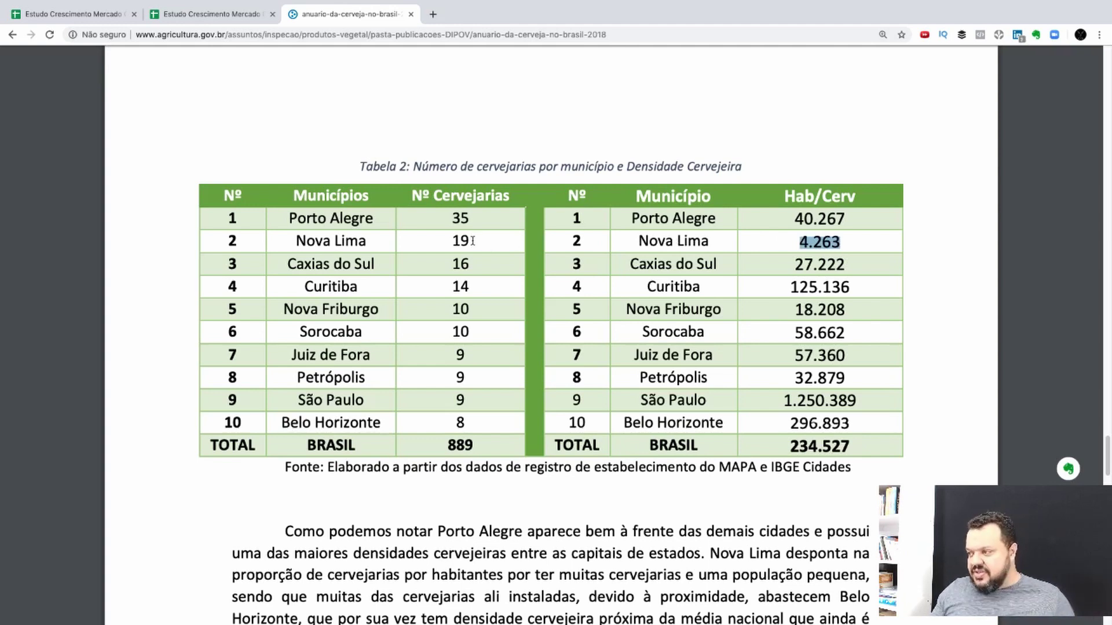
left_click(859, 243)
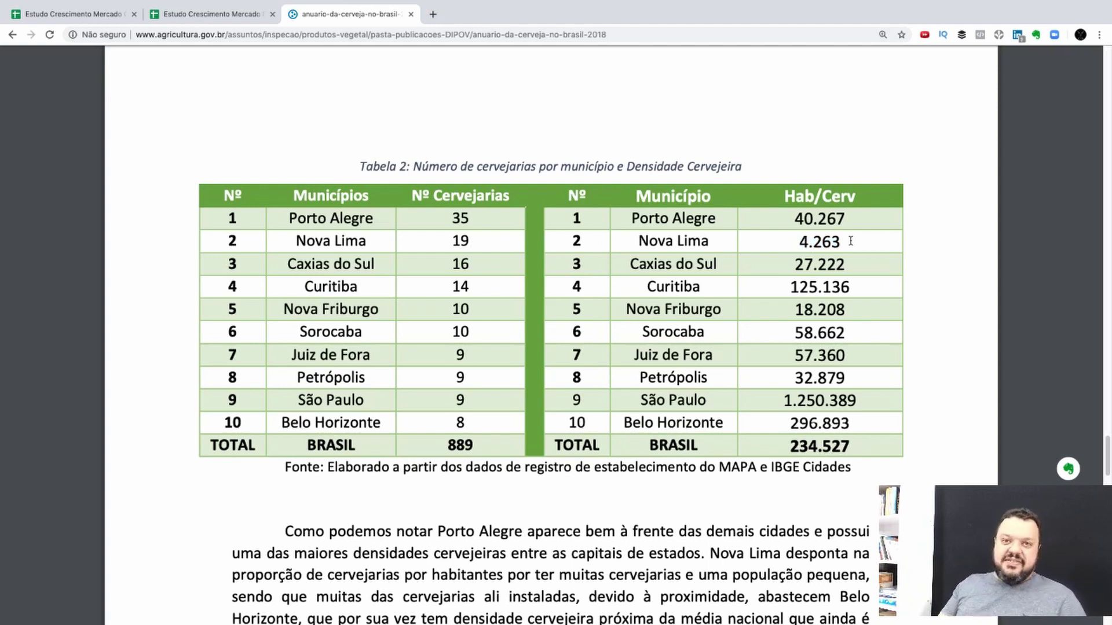
left_click_drag(851, 240, 795, 243)
left_click(856, 243)
left_click(478, 247)
left_click_drag(478, 246, 455, 244)
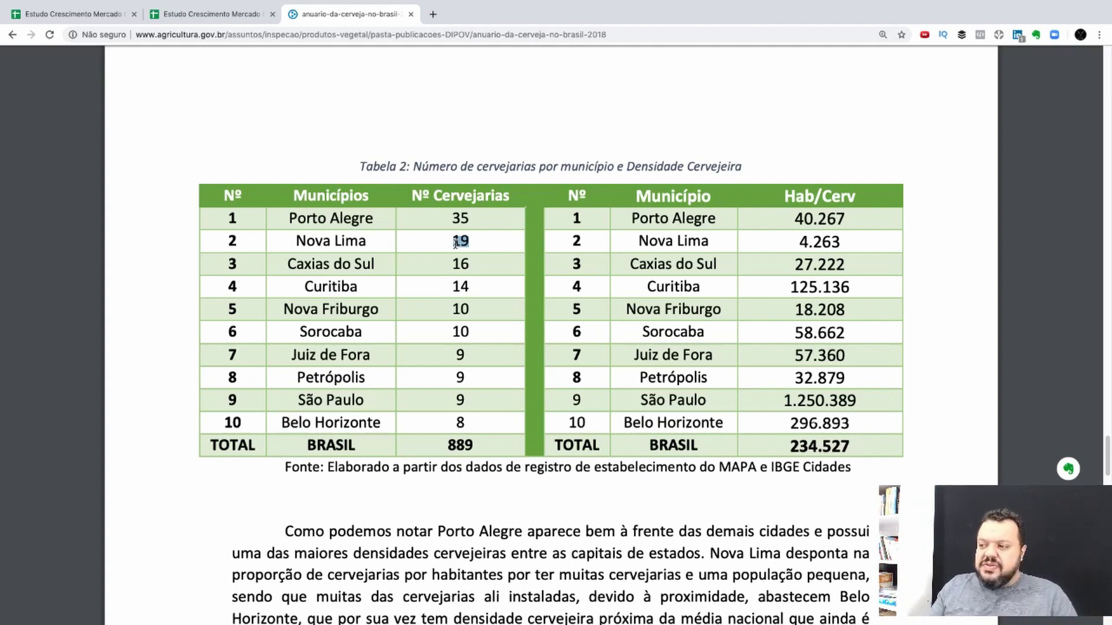
Highlight the brewery counts of Sorocaba, São Paulo, Juiz de Fora, Petrópolis and Belo Horizonte for comparison.
left_click(453, 332)
left_click_drag(453, 332, 474, 332)
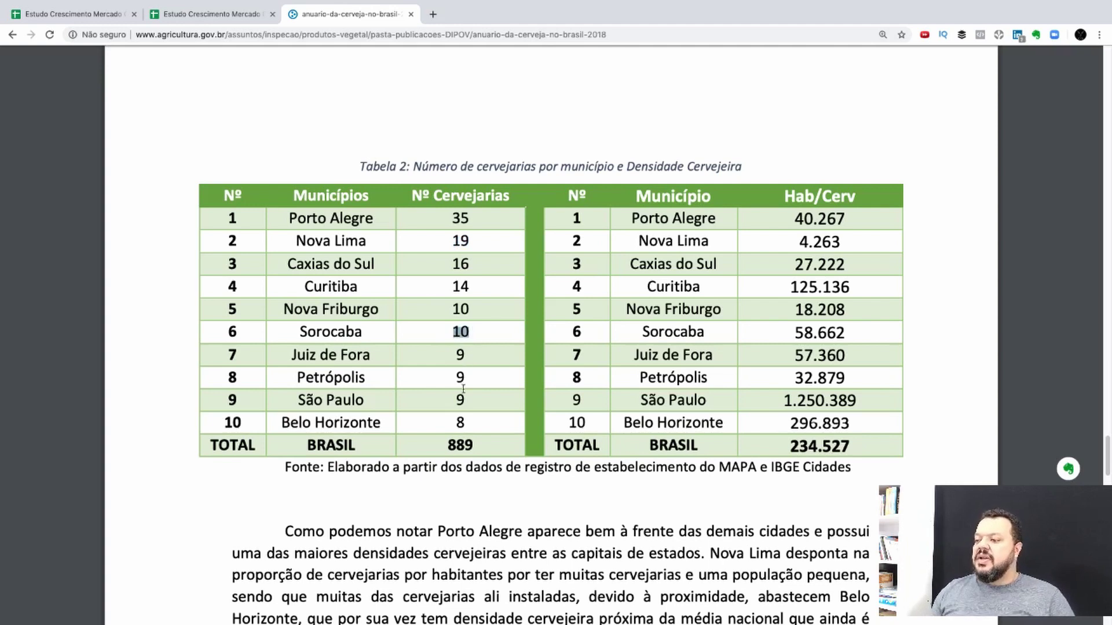
left_click_drag(456, 400, 465, 399)
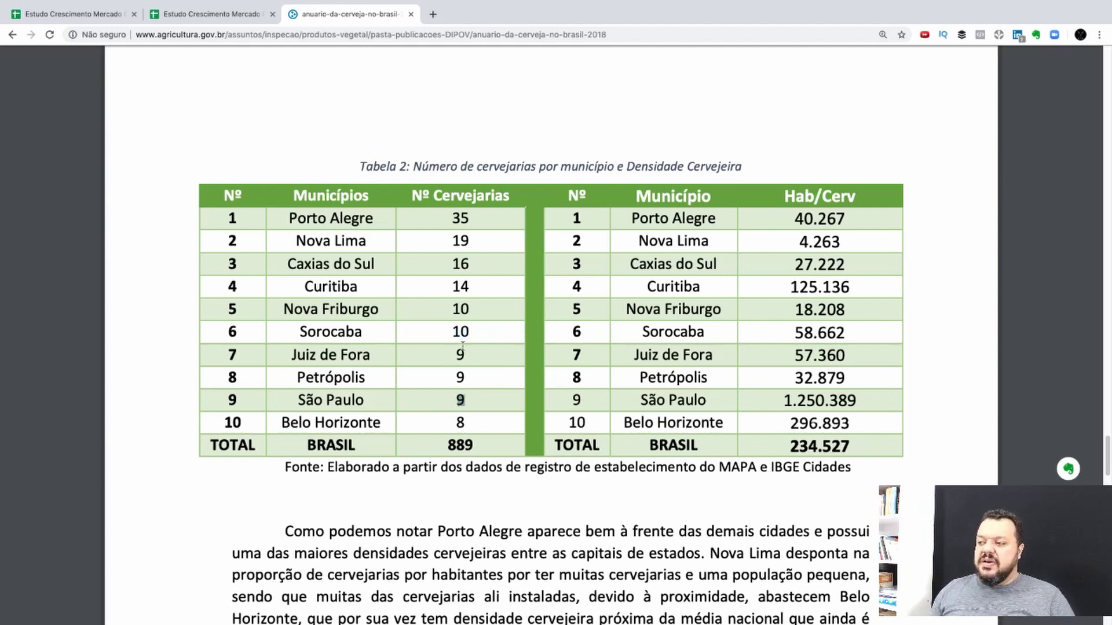
left_click_drag(456, 353, 467, 377)
left_click_drag(456, 423, 468, 422)
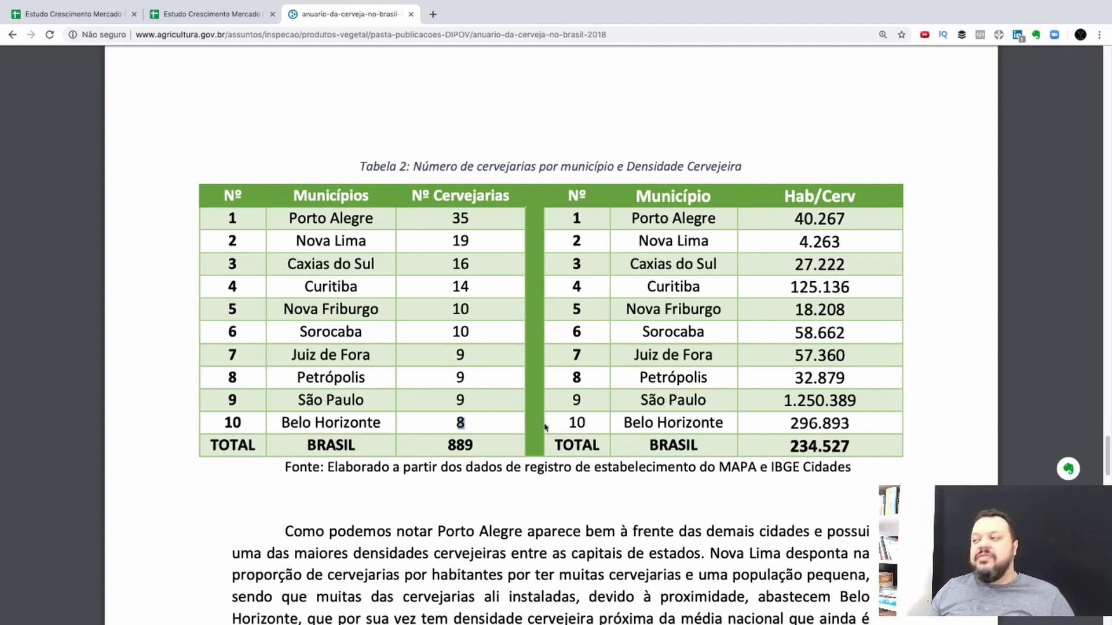
Look back through the yearbook's charts and the table of product registrations by municipality.
scroll(567, 423, "down", 10)
scroll(599, 435, "up", 4)
scroll(600, 435, "up", 20)
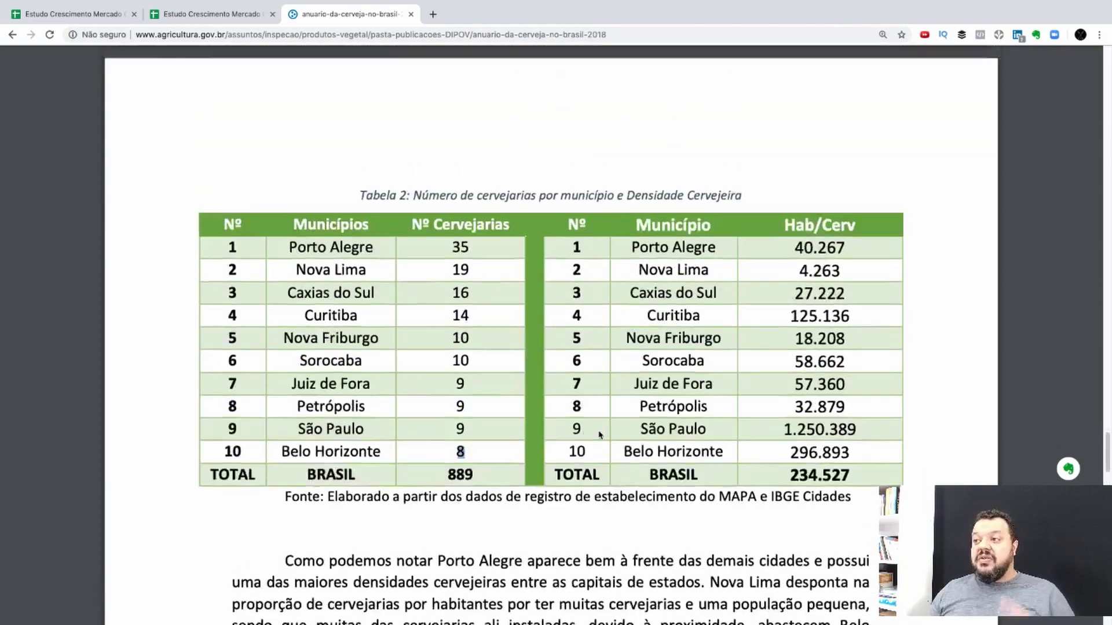
scroll(598, 422, "up", 15)
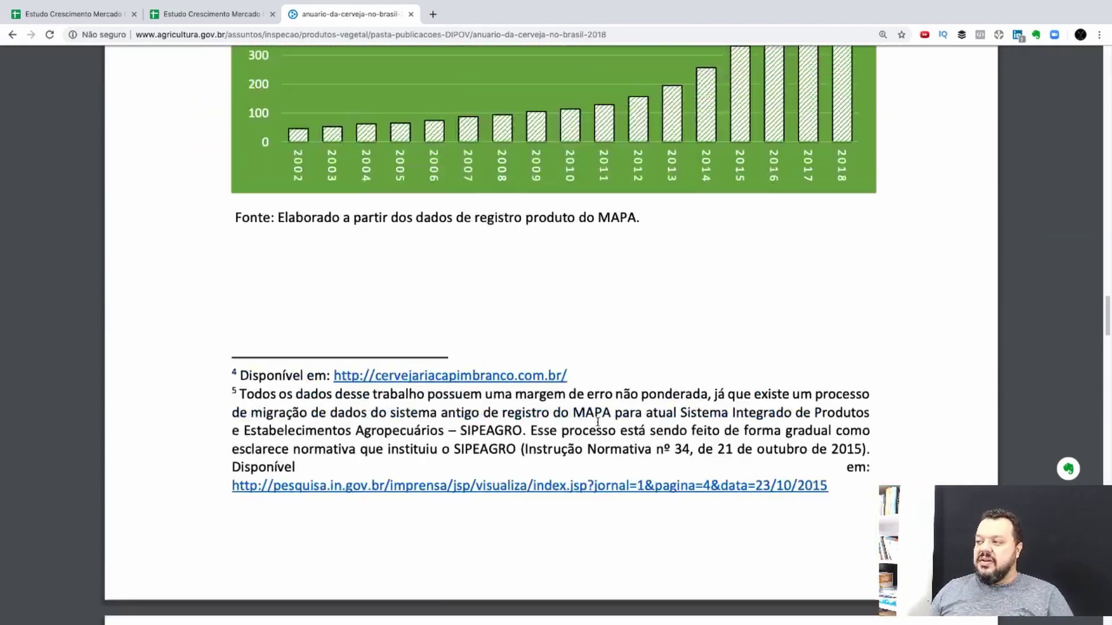
scroll(592, 402, "down", 20)
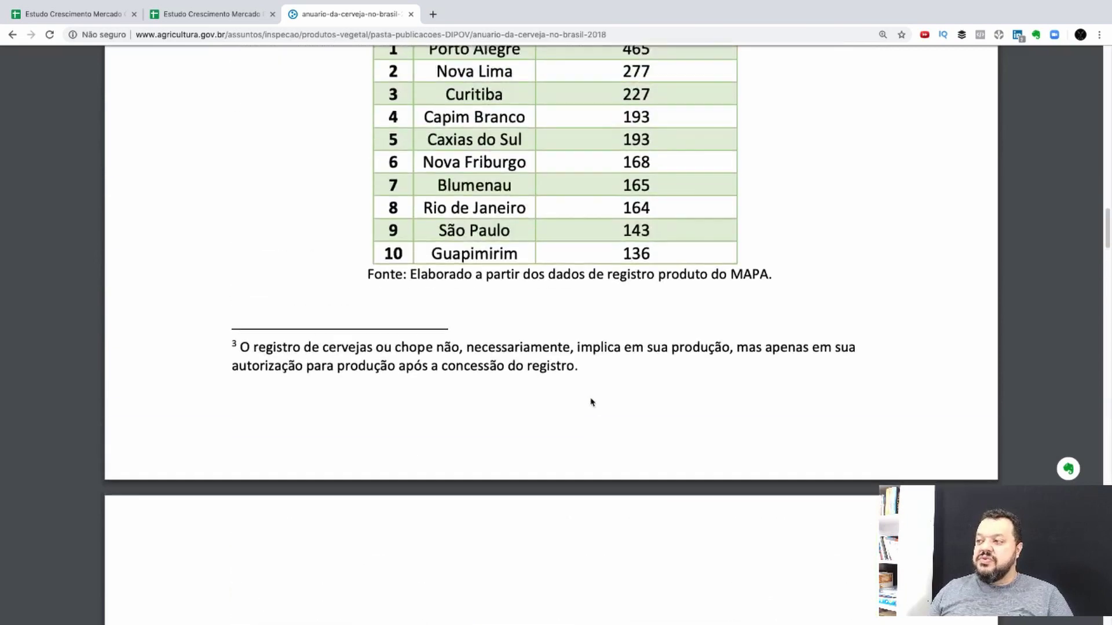
scroll(592, 402, "up", 10)
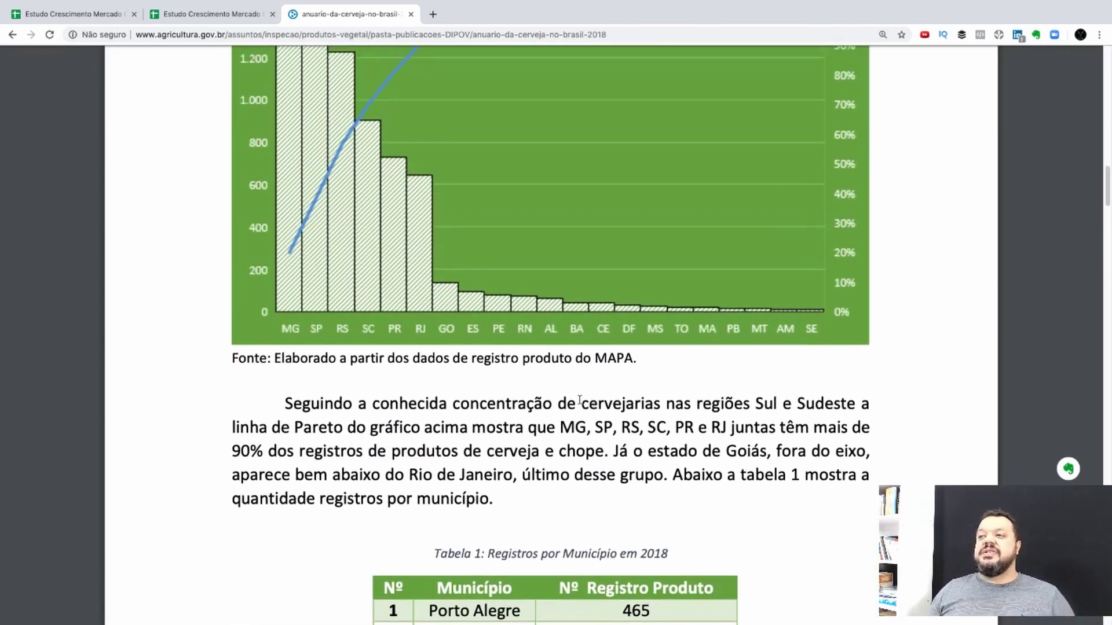
Switch to the 2019 beer market growth spreadsheet, set its zoom to 110% and hide the menu header.
left_click(223, 15)
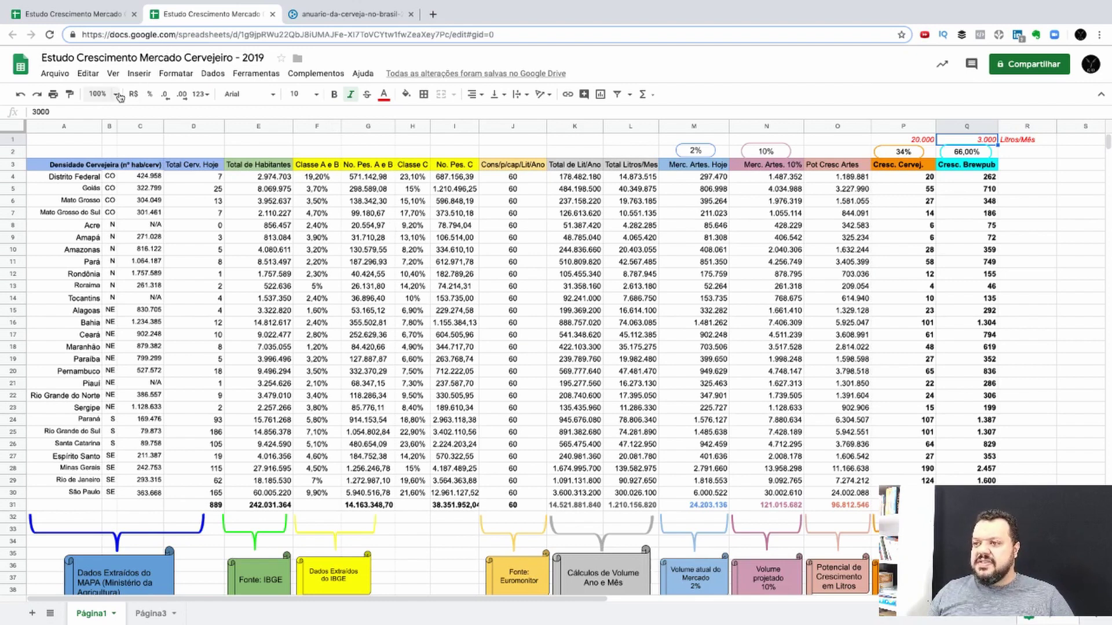
left_click(99, 94)
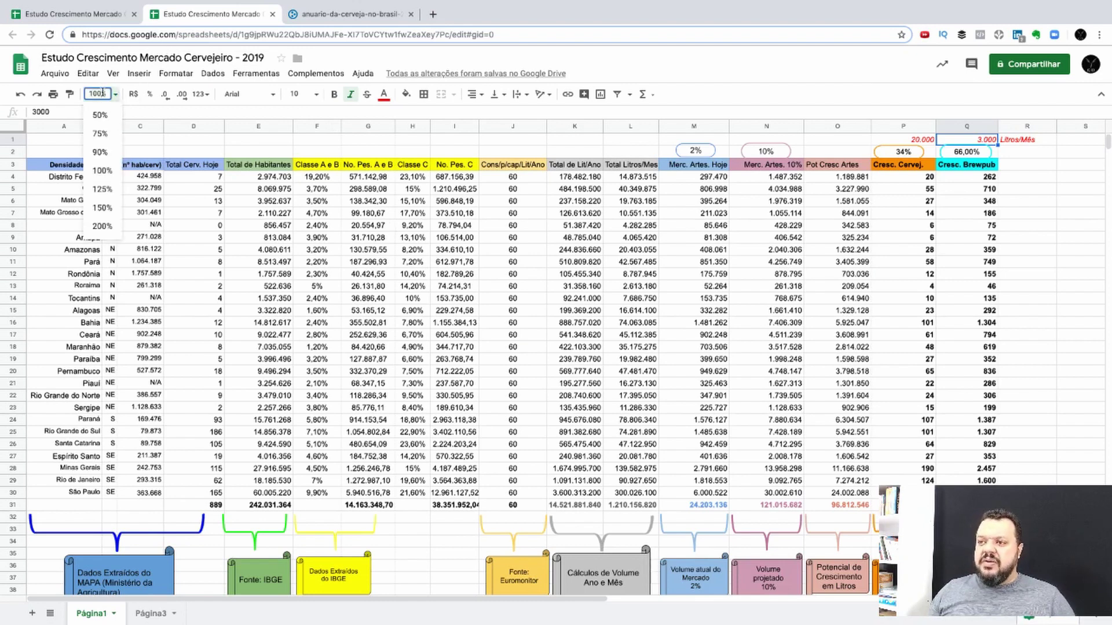
type("110")
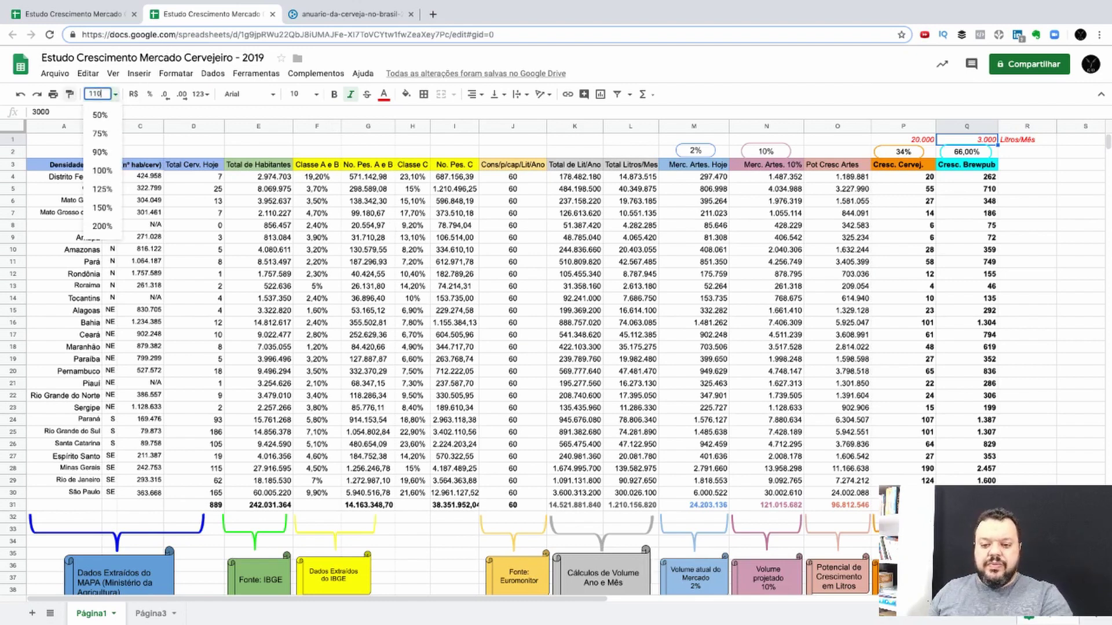
key("Return")
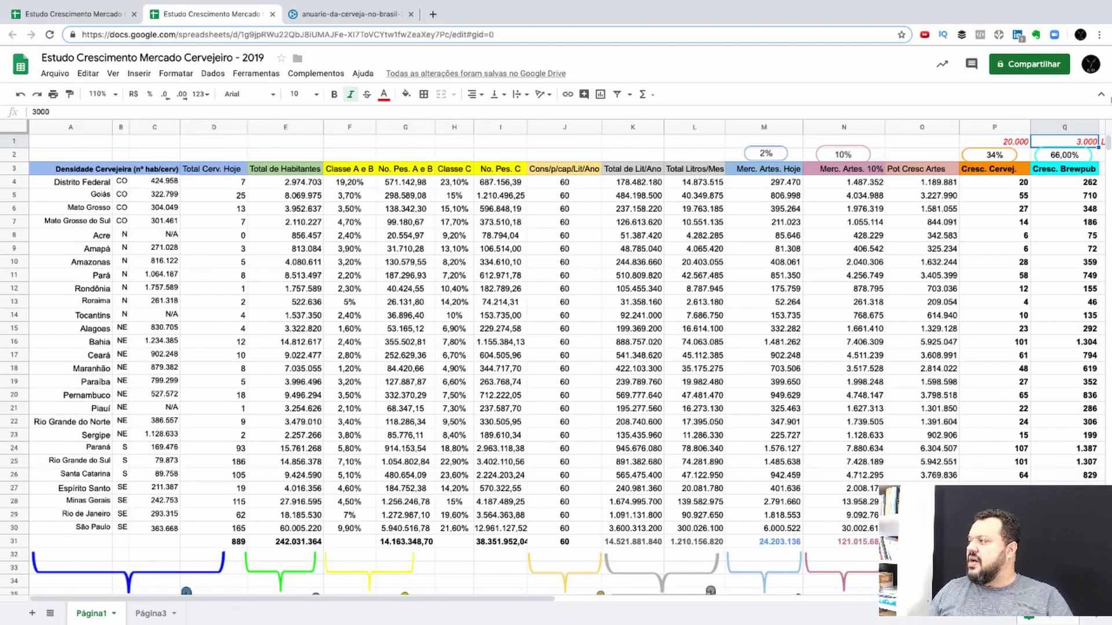
left_click(1102, 96)
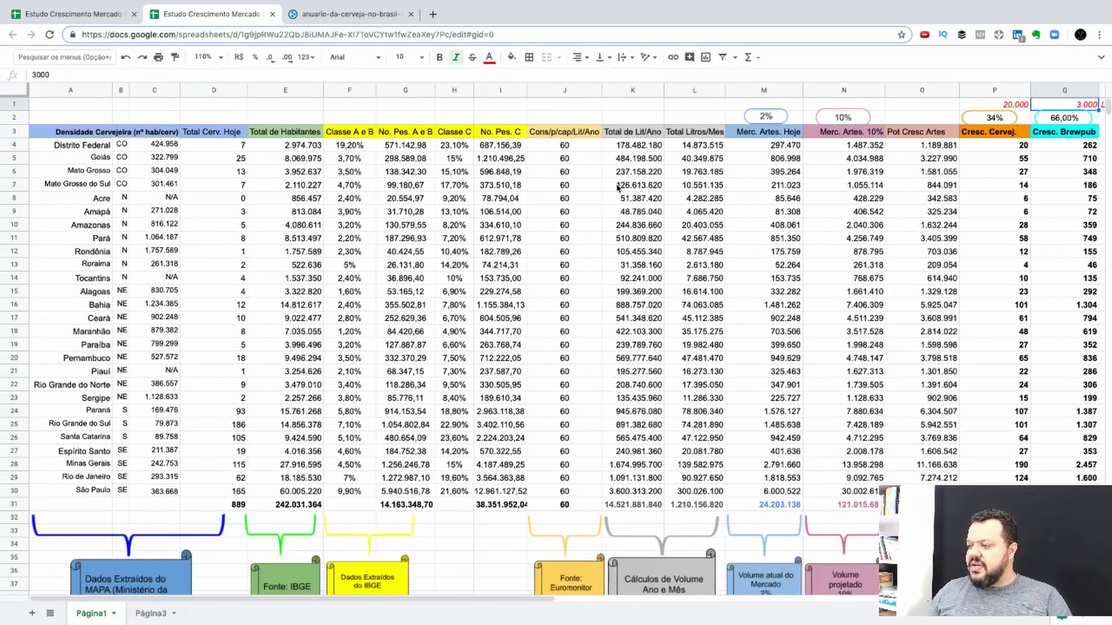
Inspect the monthly litre assumptions above the brewery and brewpub growth columns.
scroll(382, 154, "down", 1)
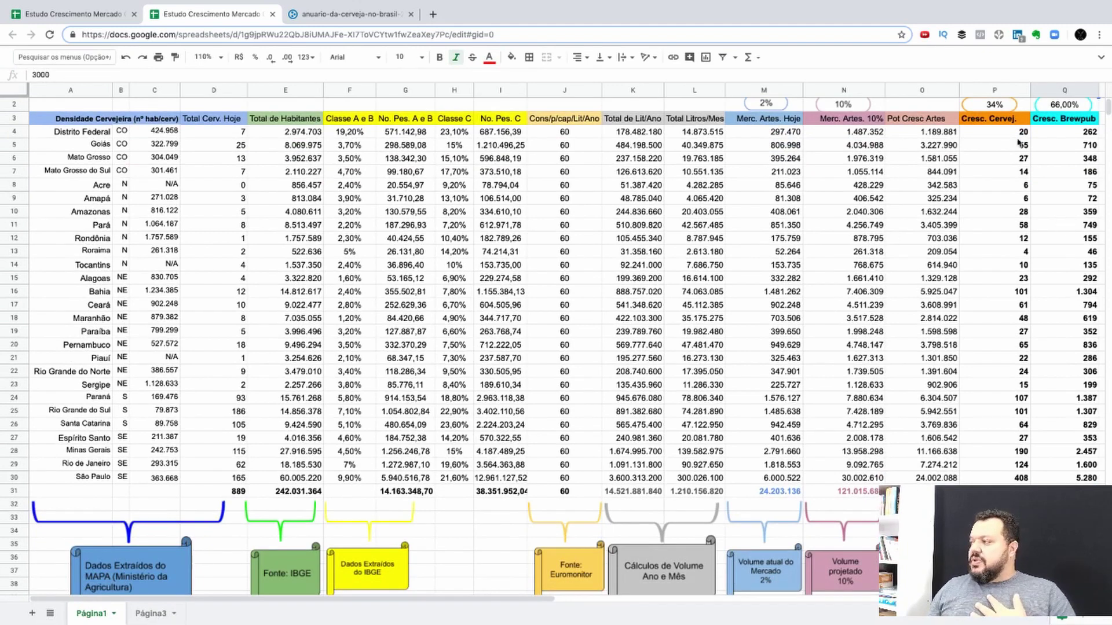
scroll(1017, 306, "up", 1)
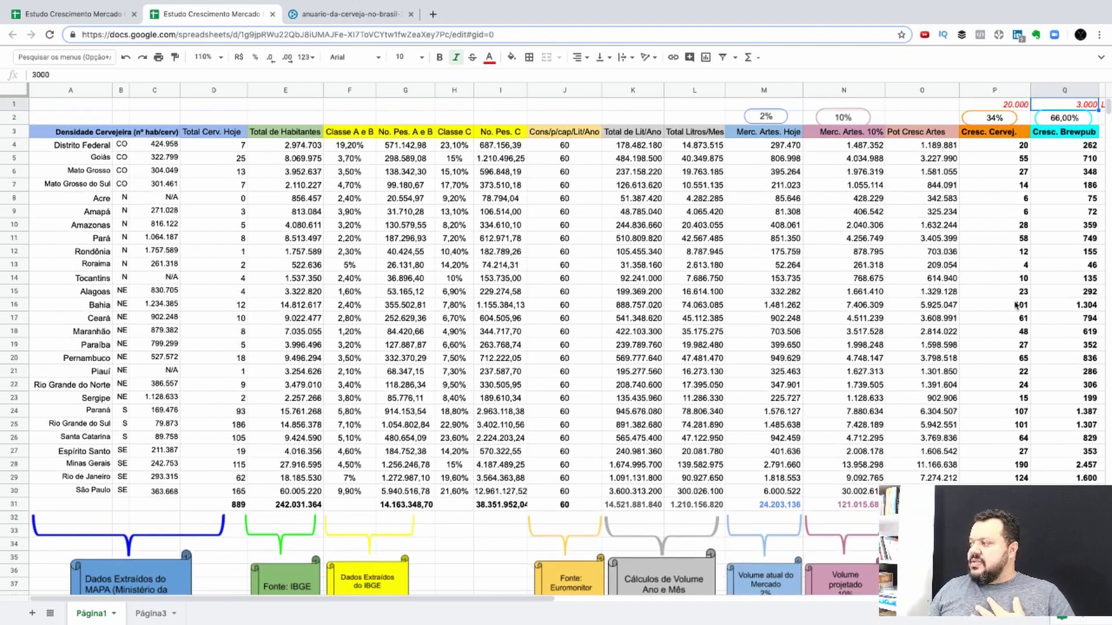
left_click(996, 106)
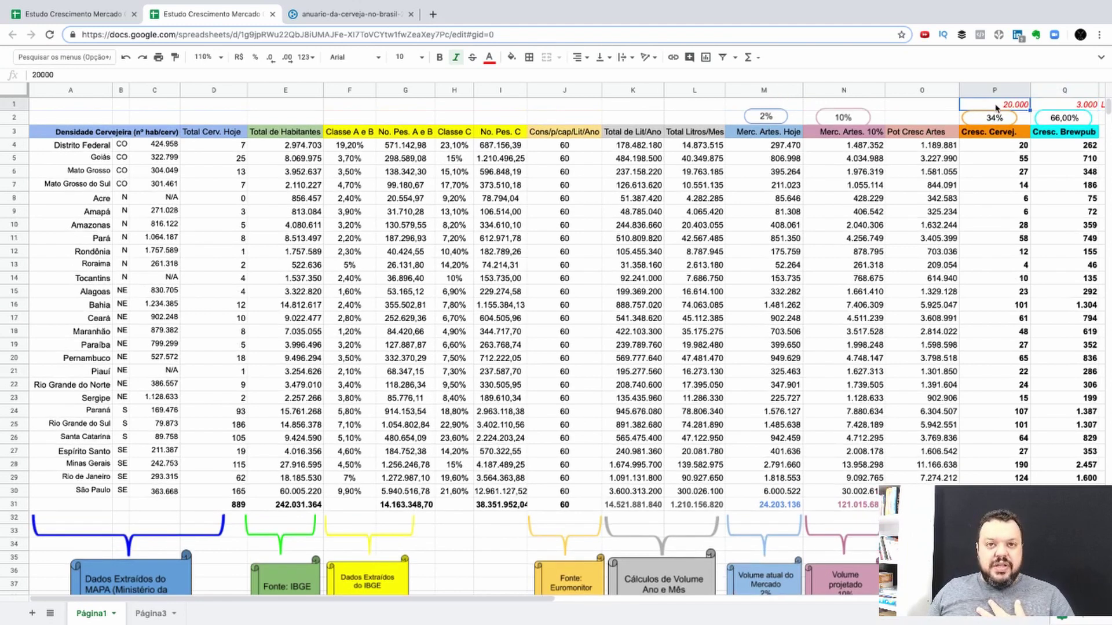
left_click(1064, 106)
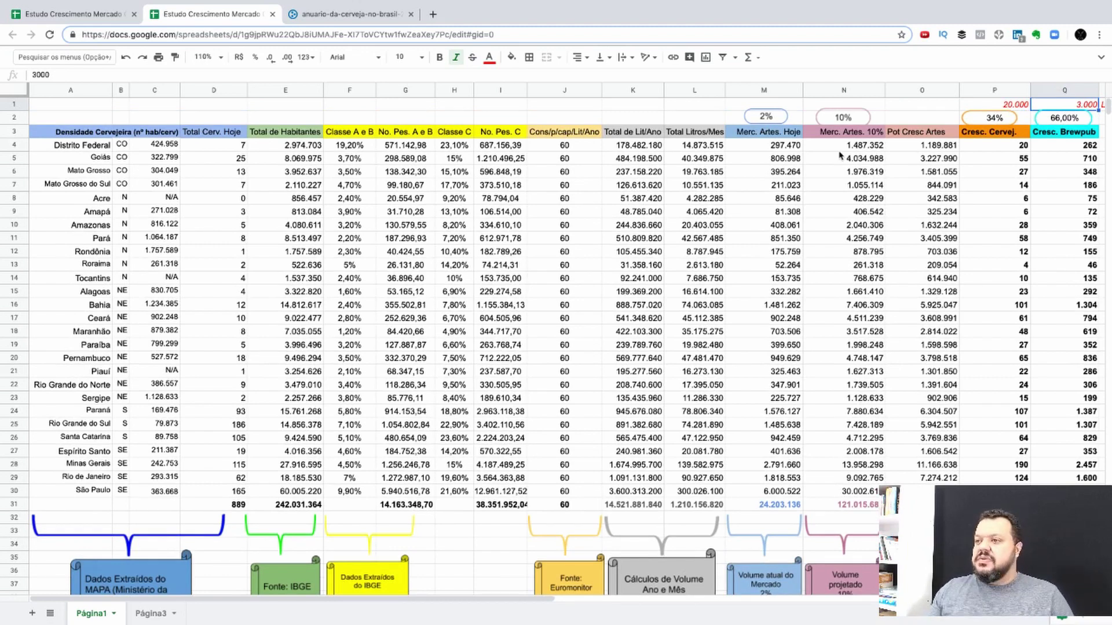
Inspect the brewery total and the Distrito Federal population, and highlight the states' Classe A e B and Classe C percentages.
left_click(223, 506)
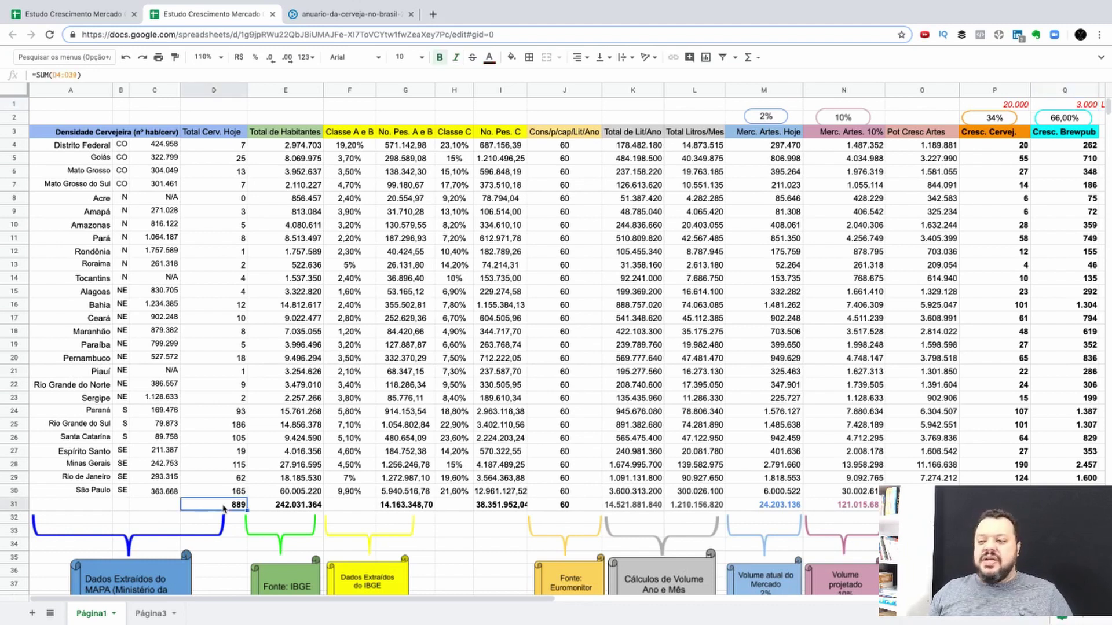
left_click(307, 148)
left_click(358, 147)
left_click_drag(358, 148, 354, 495)
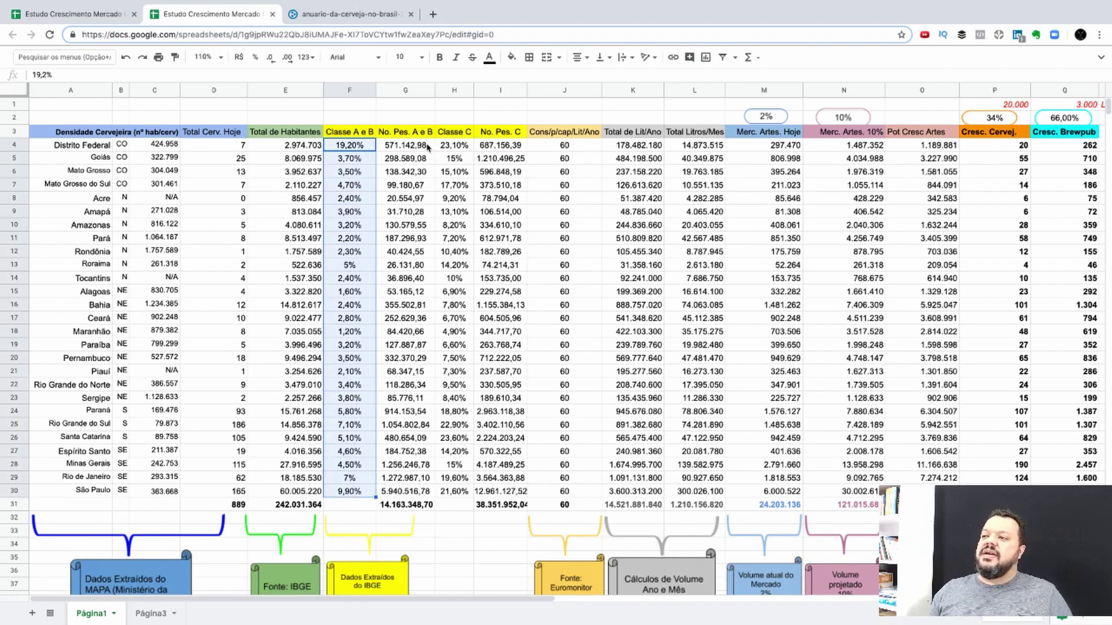
left_click_drag(455, 146, 447, 495)
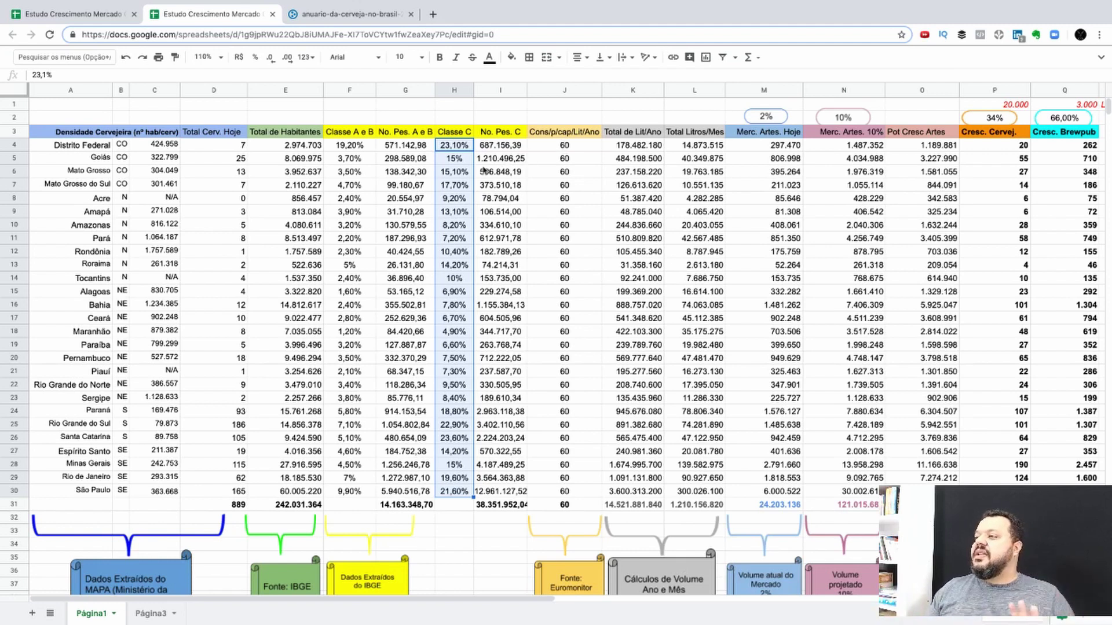
Highlight the state names, regions, brewery density and current brewery counts, and inspect the Distrito Federal's density formula.
left_click_drag(80, 146, 75, 479)
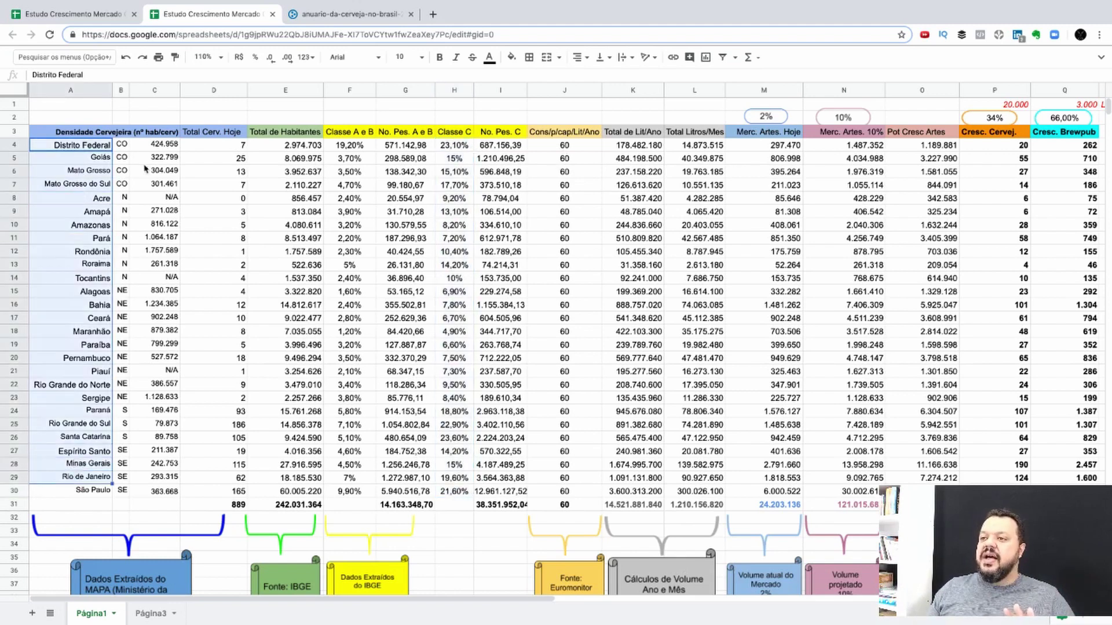
left_click_drag(124, 147, 121, 464)
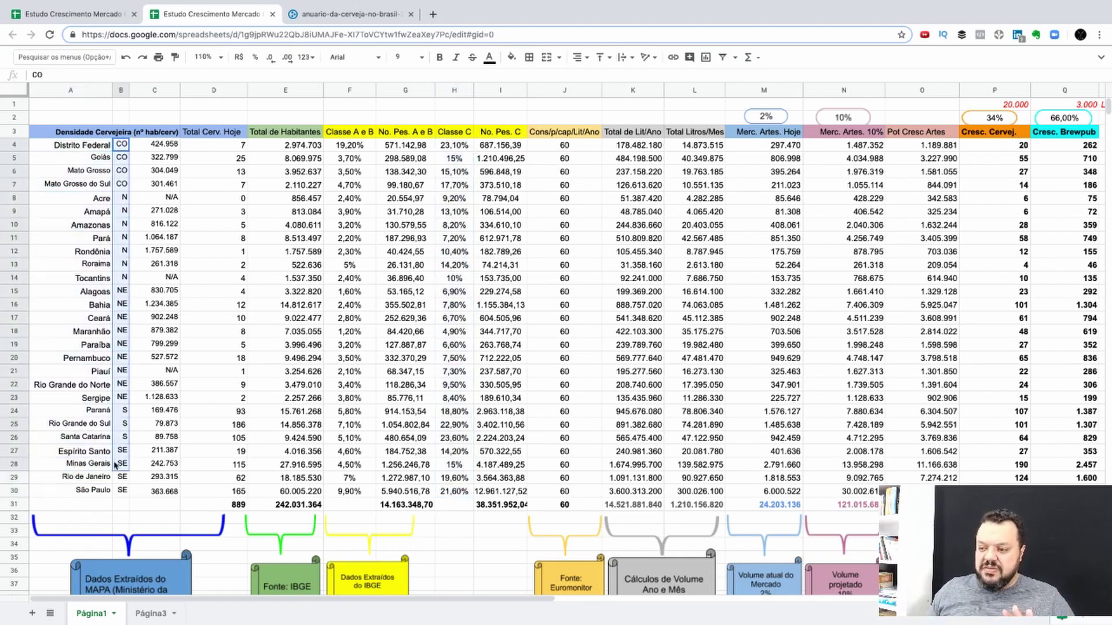
left_click_drag(169, 147, 152, 492)
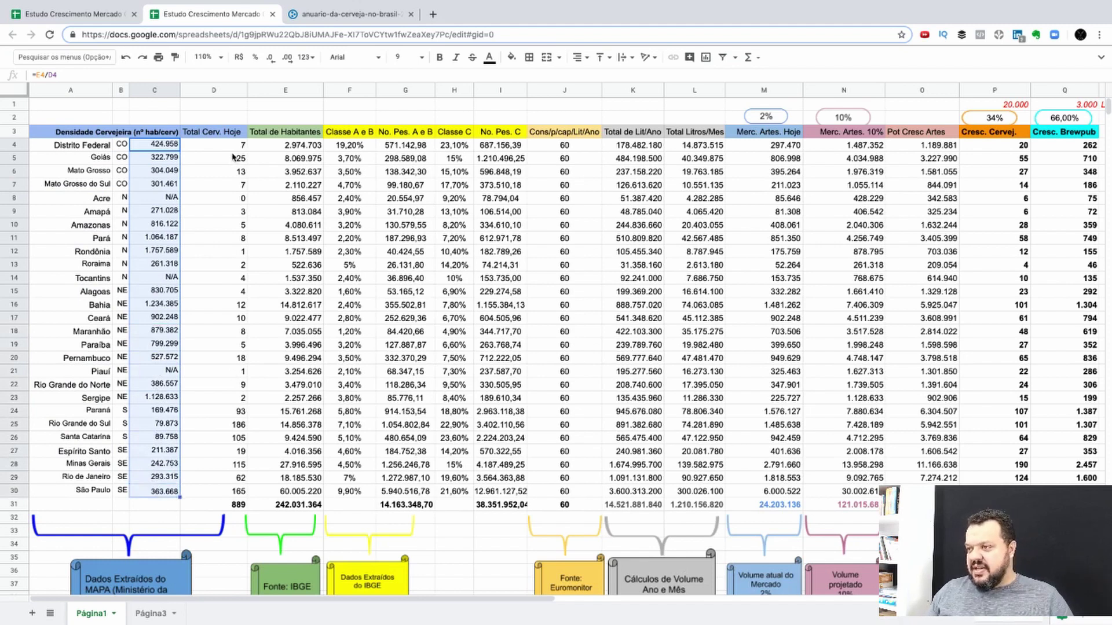
left_click_drag(232, 149, 213, 496)
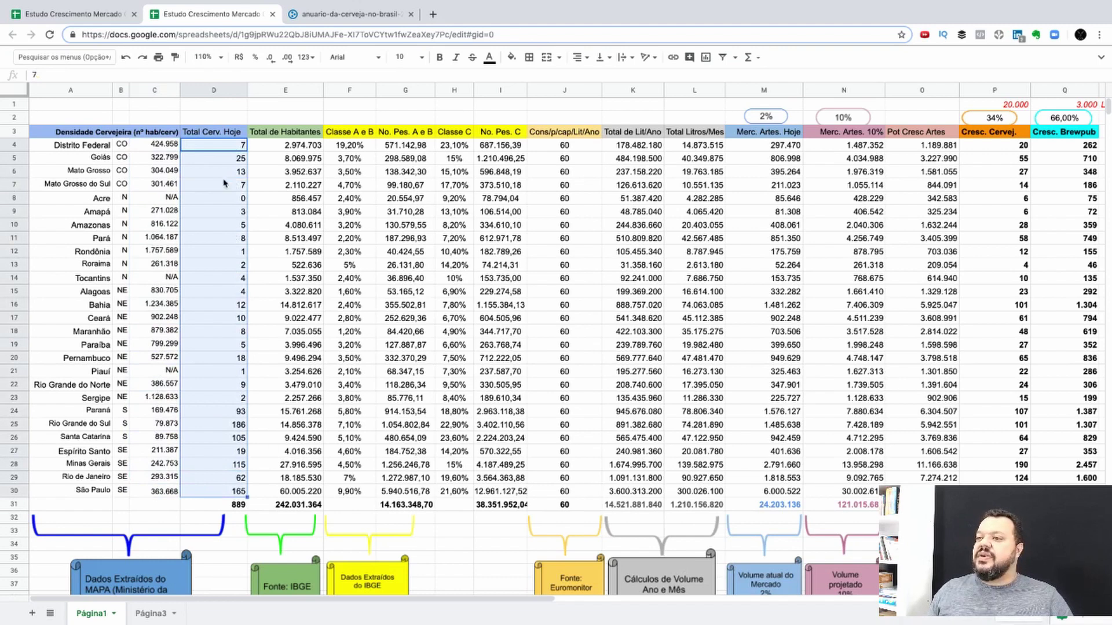
left_click(166, 149)
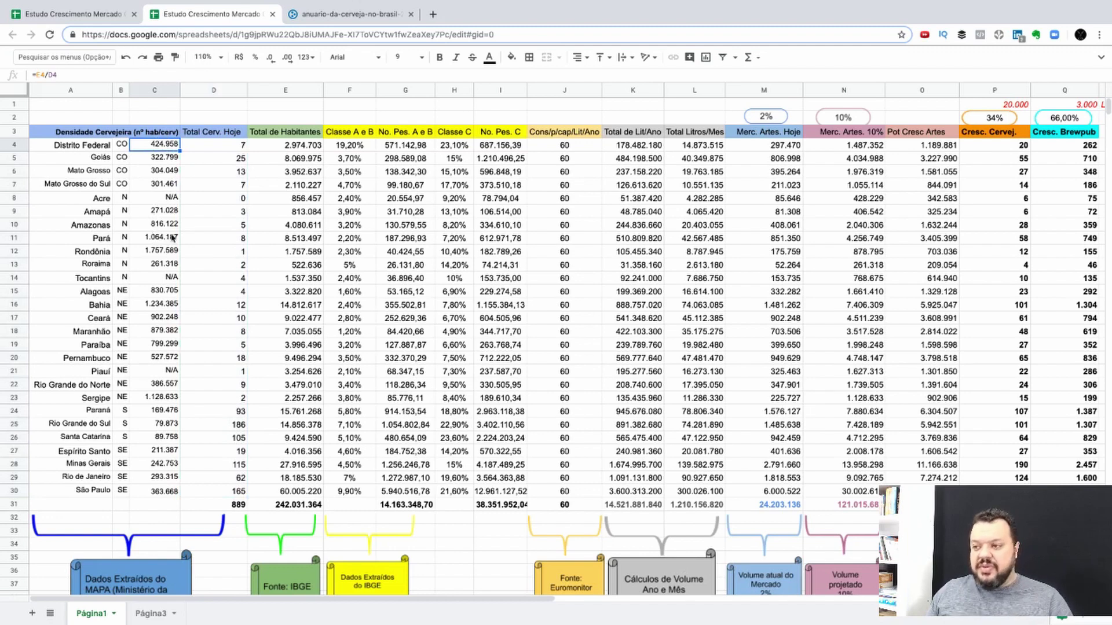
Set the sheet zoom to 125% and look across the table from brewery density to the brewpub growth column.
left_click(222, 58)
left_click(212, 152)
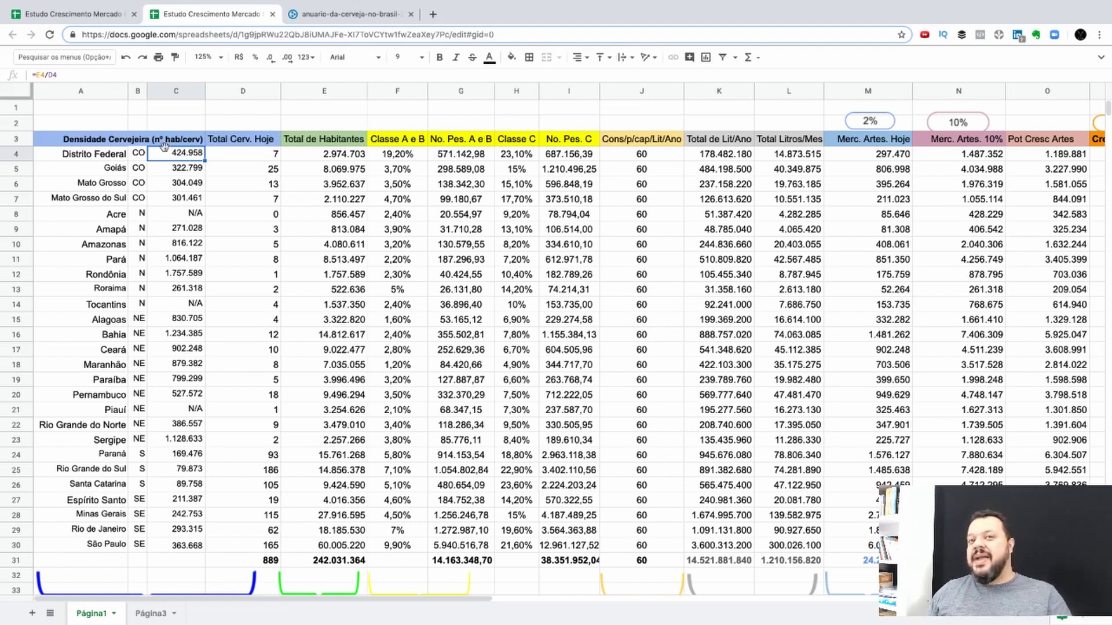
scroll(565, 362, "down", 2)
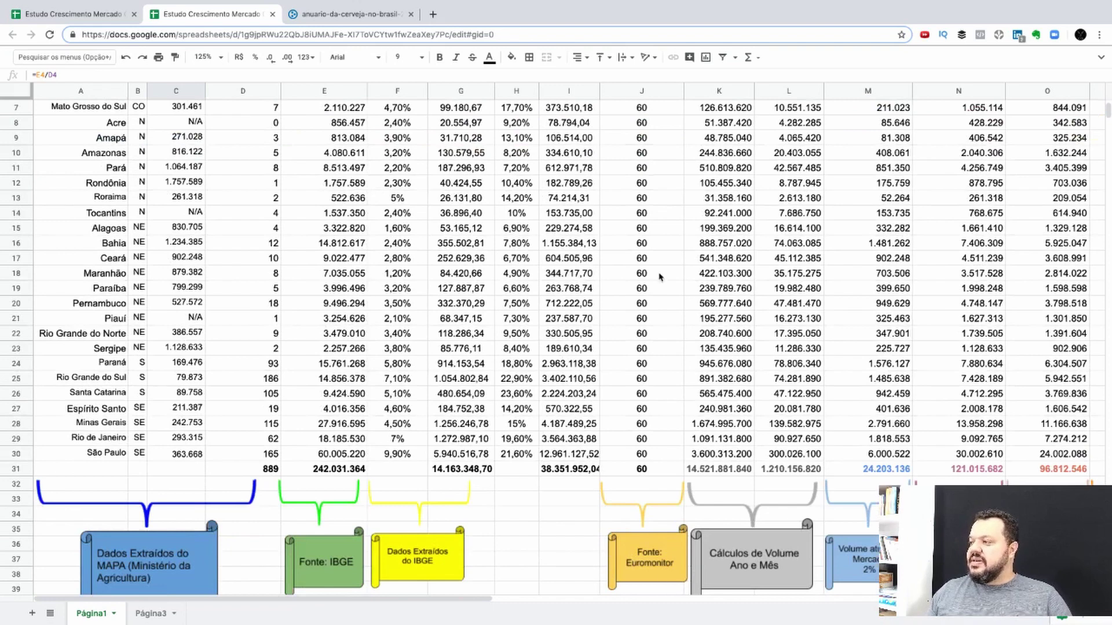
scroll(662, 278, "up", 2)
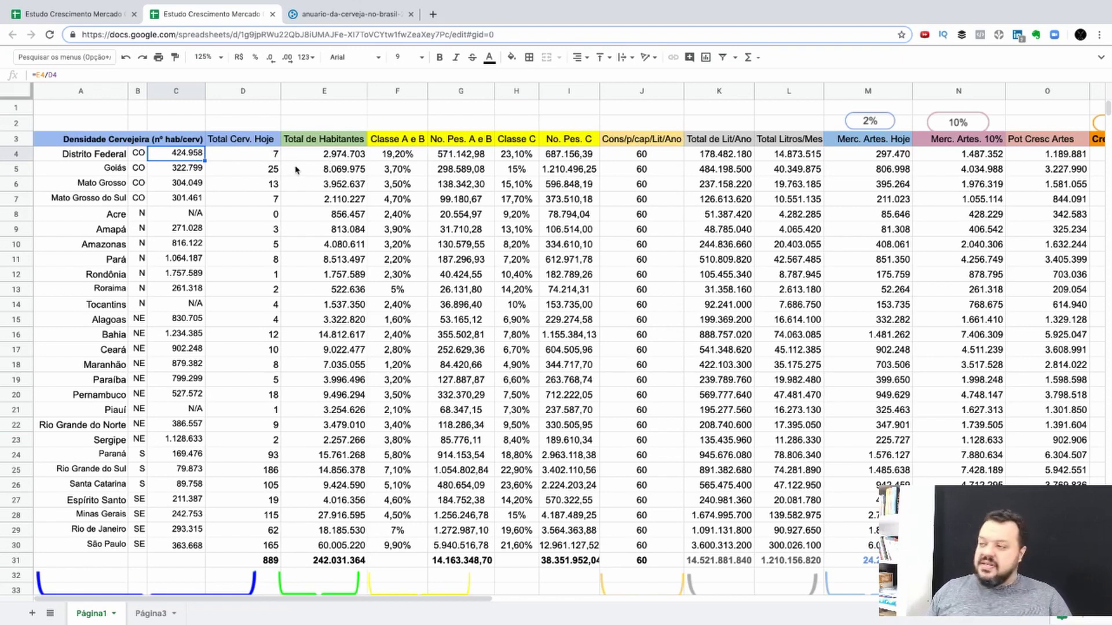
scroll(676, 167, "right", 2)
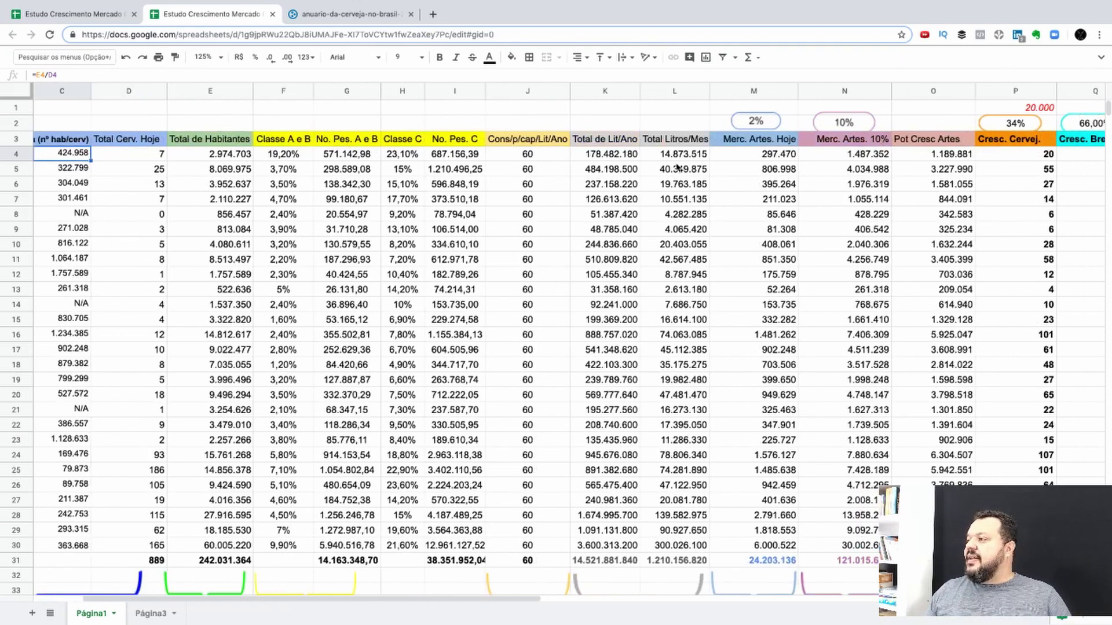
scroll(676, 168, "right", 1)
scroll(677, 167, "left", 3)
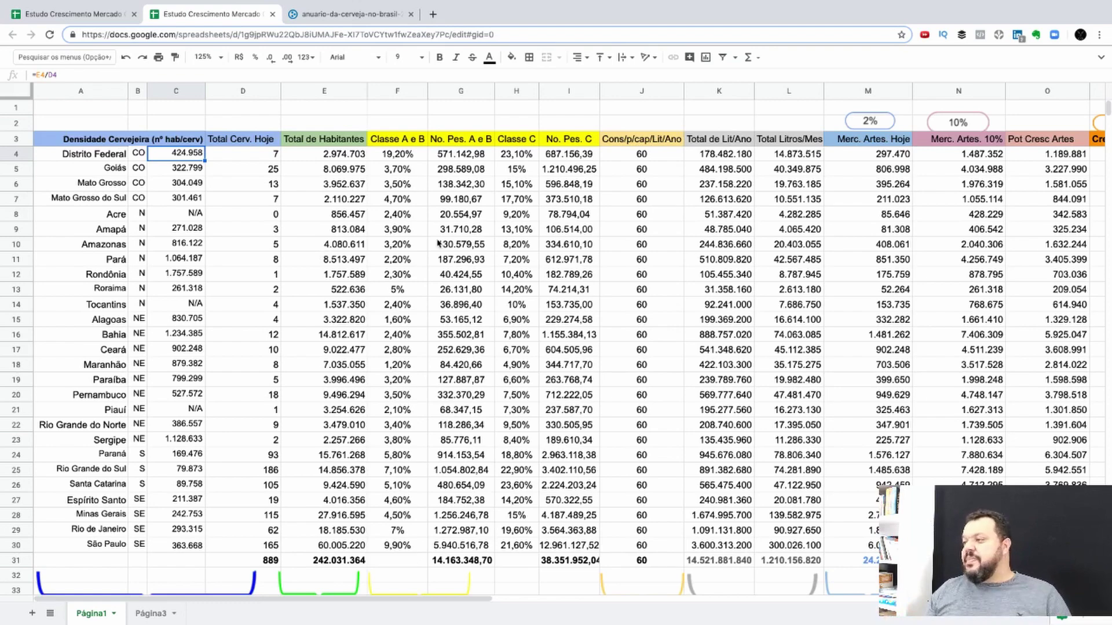
scroll(462, 254, "right", 3)
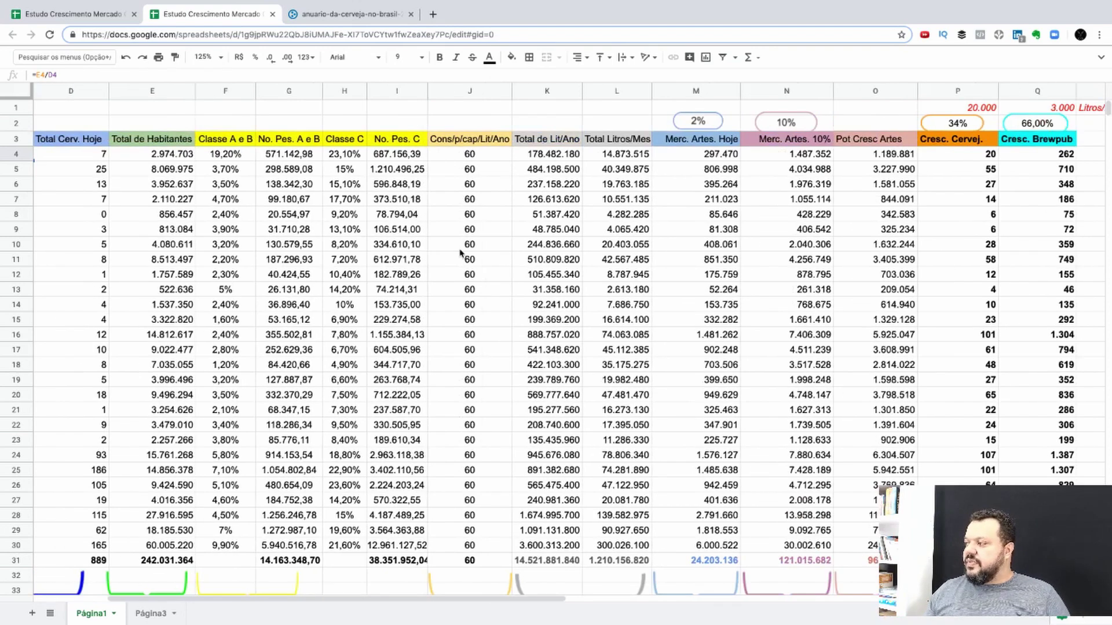
scroll(455, 253, "right", 3)
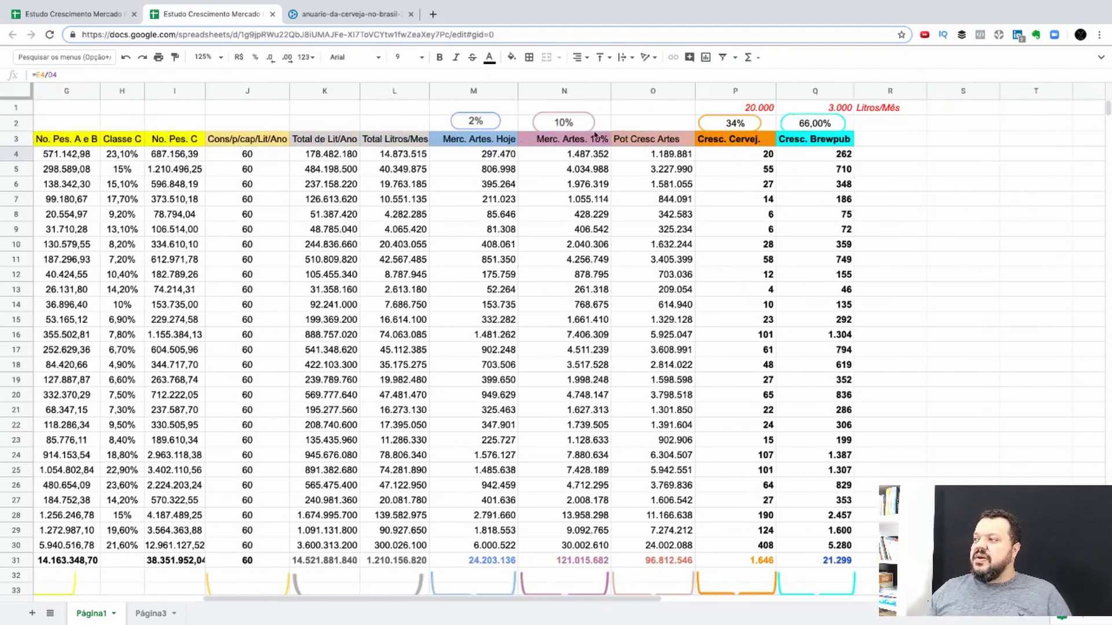
Inspect the brewery litre assumption and highlight the Merc. Artes. Hoje, Merc. Artes. 10% and Pot Cresc Artes columns.
left_click(751, 108)
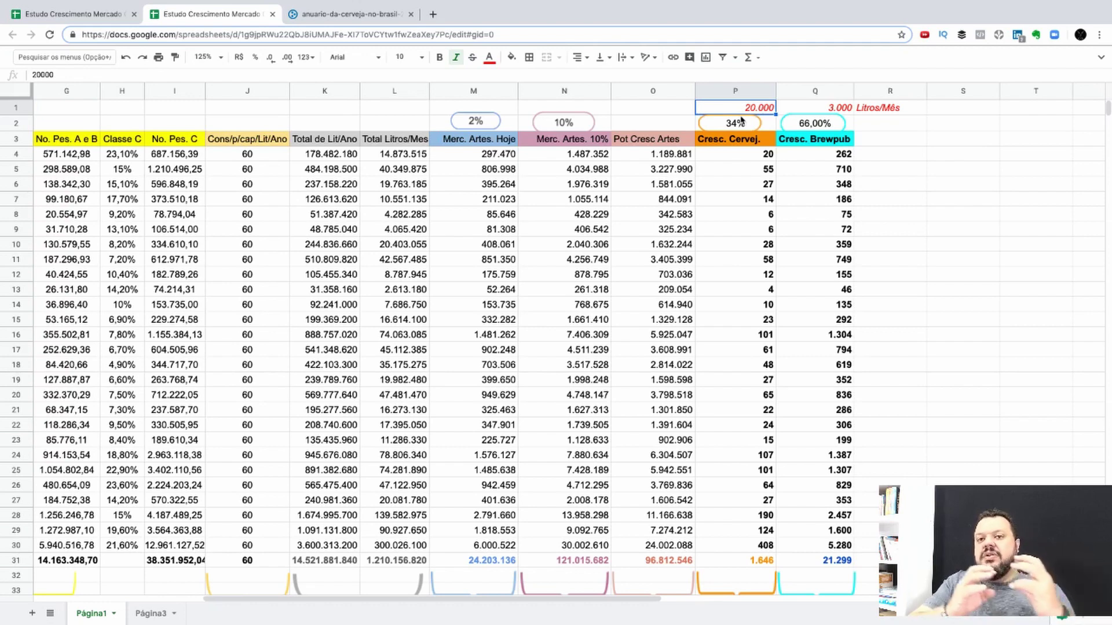
left_click(475, 121)
left_click_drag(486, 155, 449, 579)
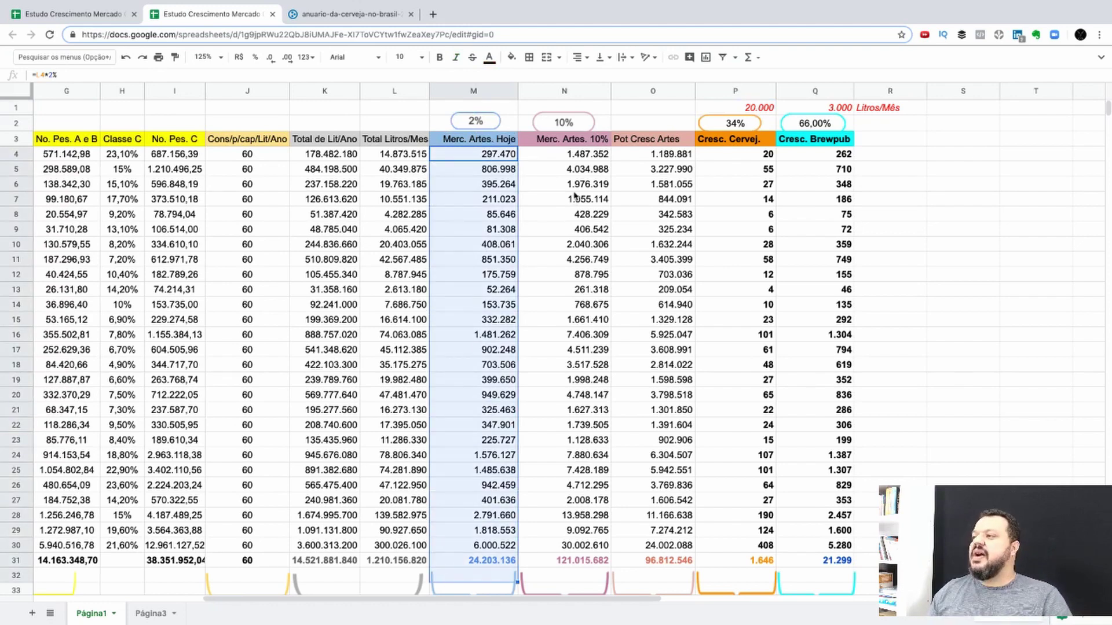
left_click_drag(576, 156, 588, 562)
left_click_drag(674, 155, 676, 561)
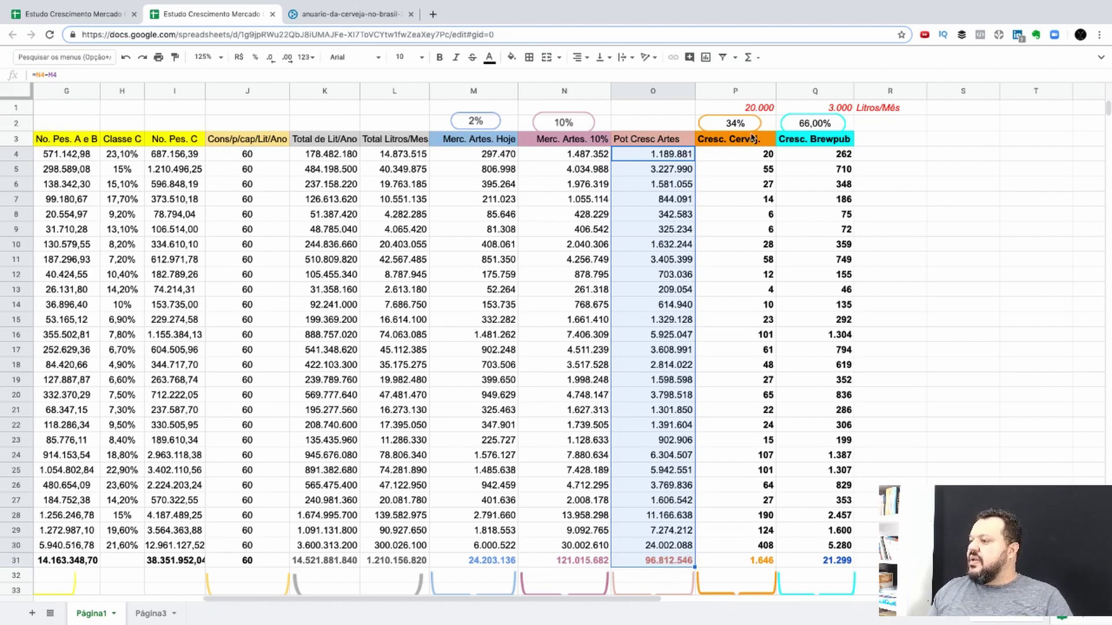
Check the Distrito Federal's brewery growth formula against its litre assumption, and inspect the national brewery and brewpub growth totals.
left_click(768, 154)
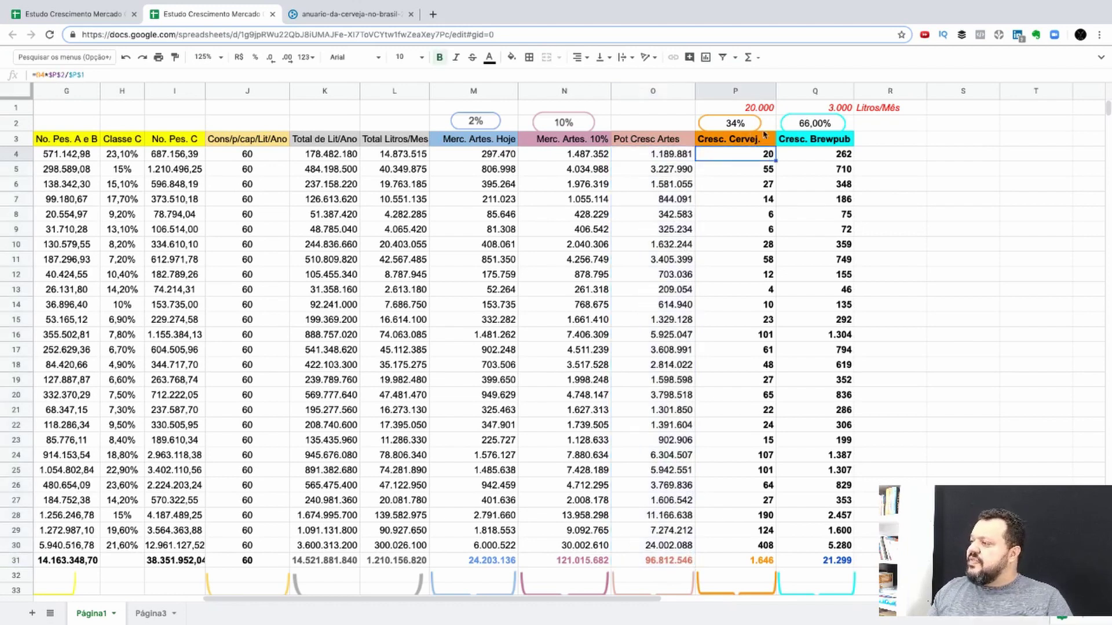
left_click(752, 111)
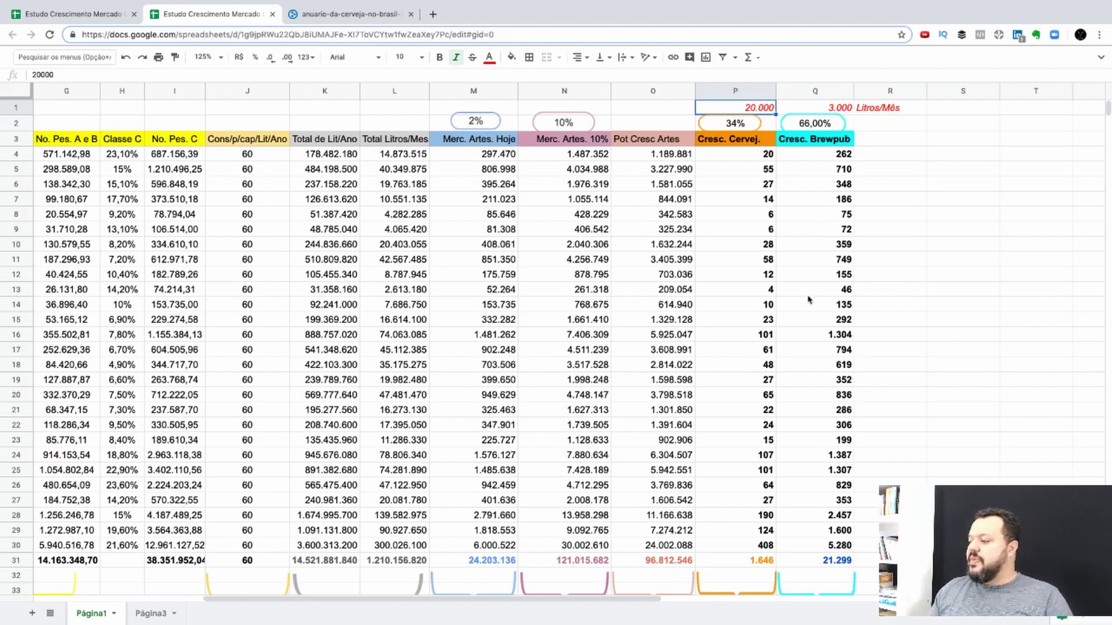
scroll(809, 299, "down", 1)
left_click(754, 515)
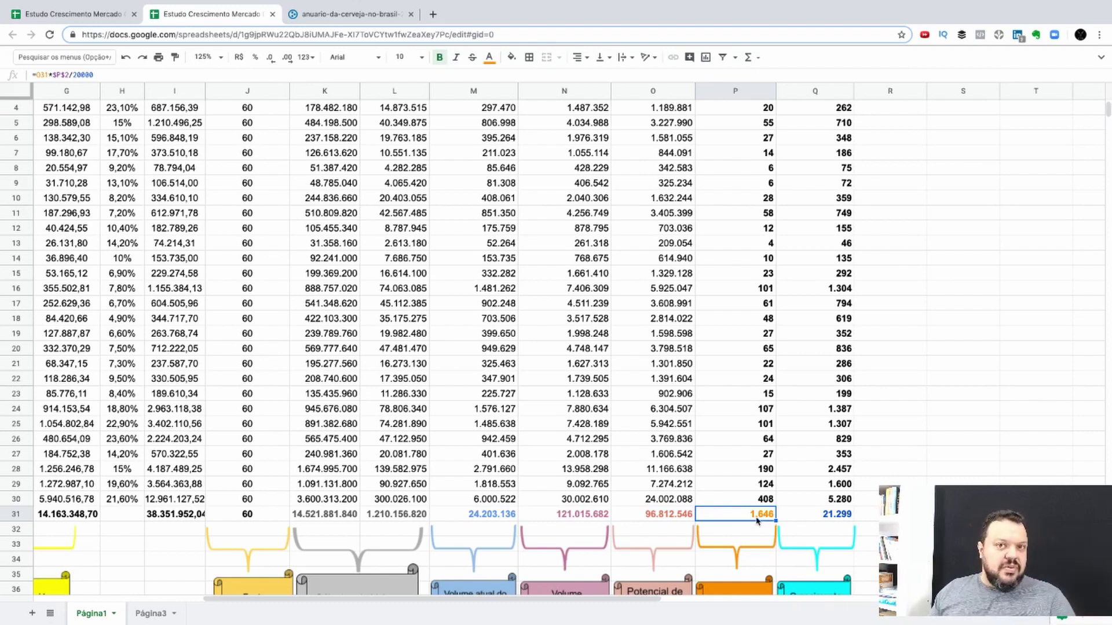
left_click(822, 521)
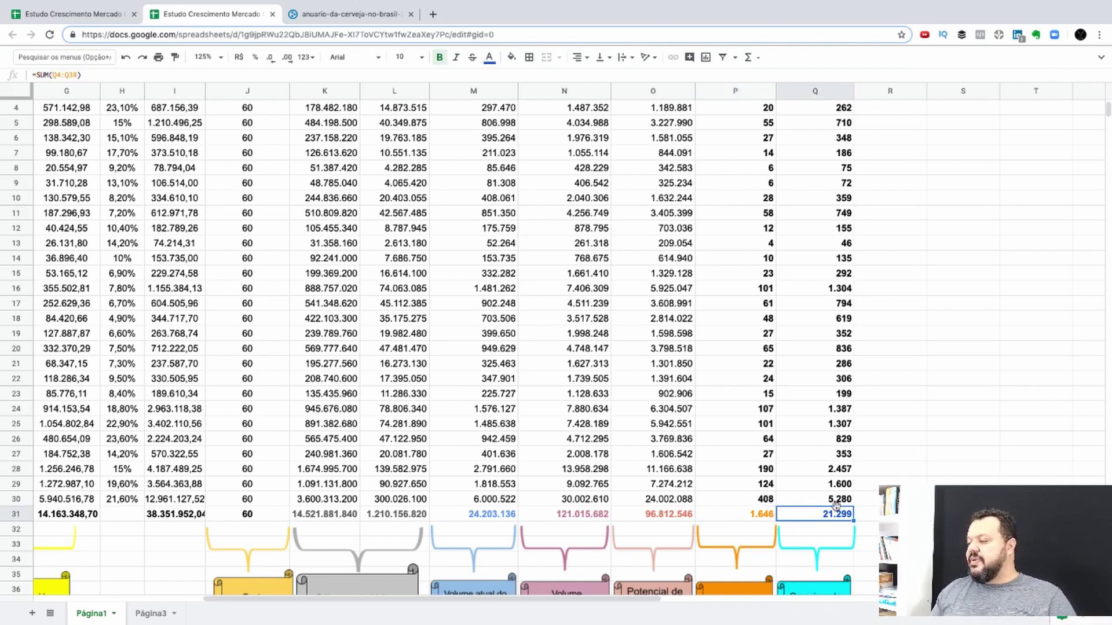
Highlight the No. Pes. C column from its heading down to the total row.
scroll(836, 506, "up", 3)
scroll(837, 510, "down", 1)
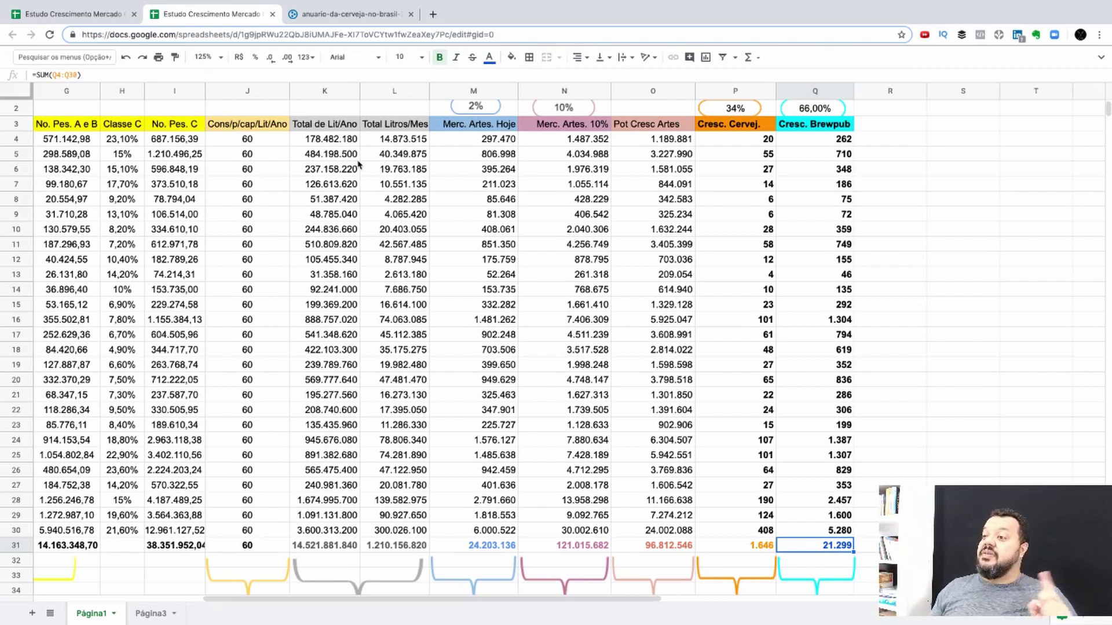
scroll(420, 164, "up", 1)
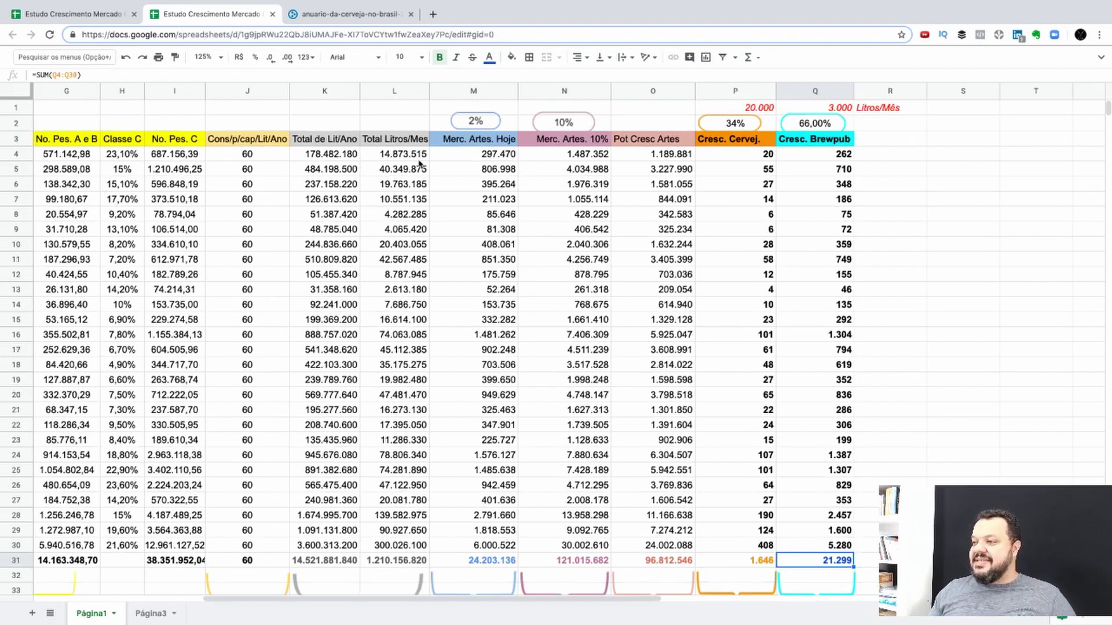
left_click(170, 141)
left_click_drag(171, 165, 167, 566)
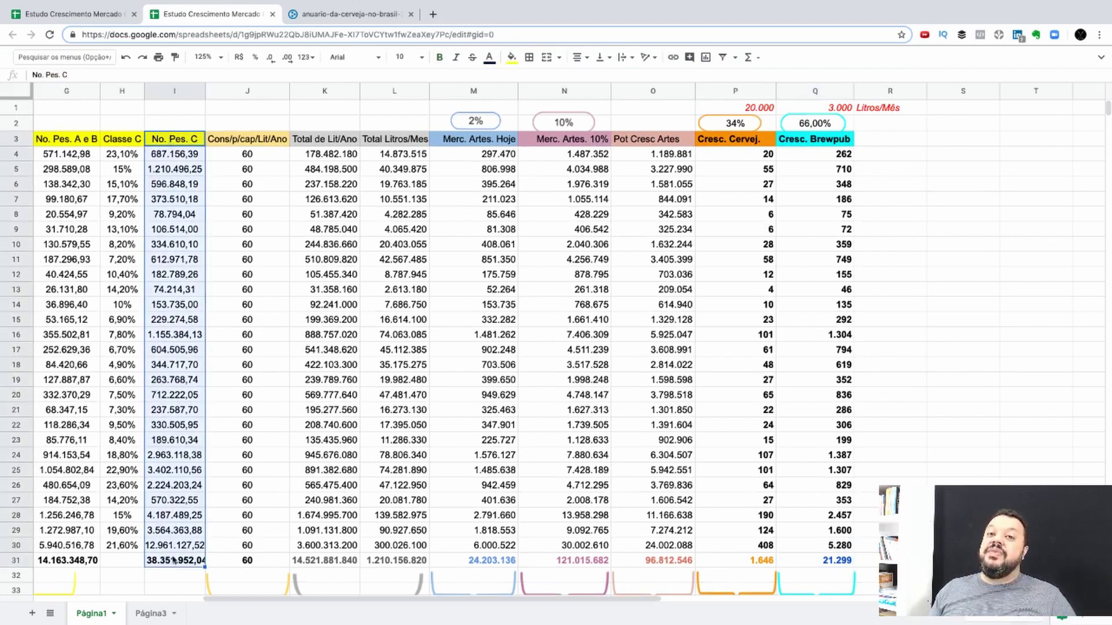